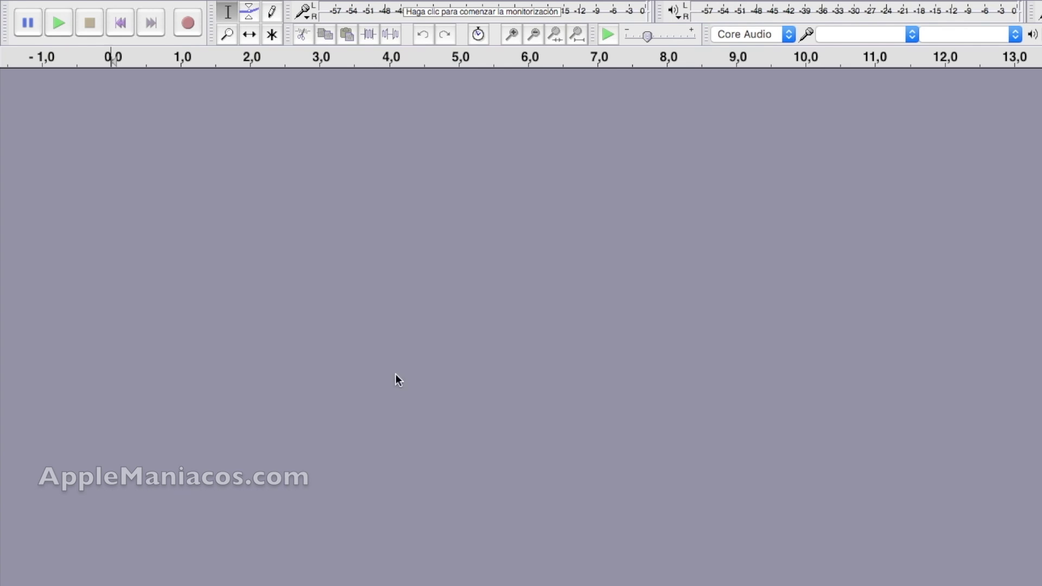
# Import the audio file "para la prueba.WAV", reading it directly from the original.
pyautogui.moveTo(15, 2)
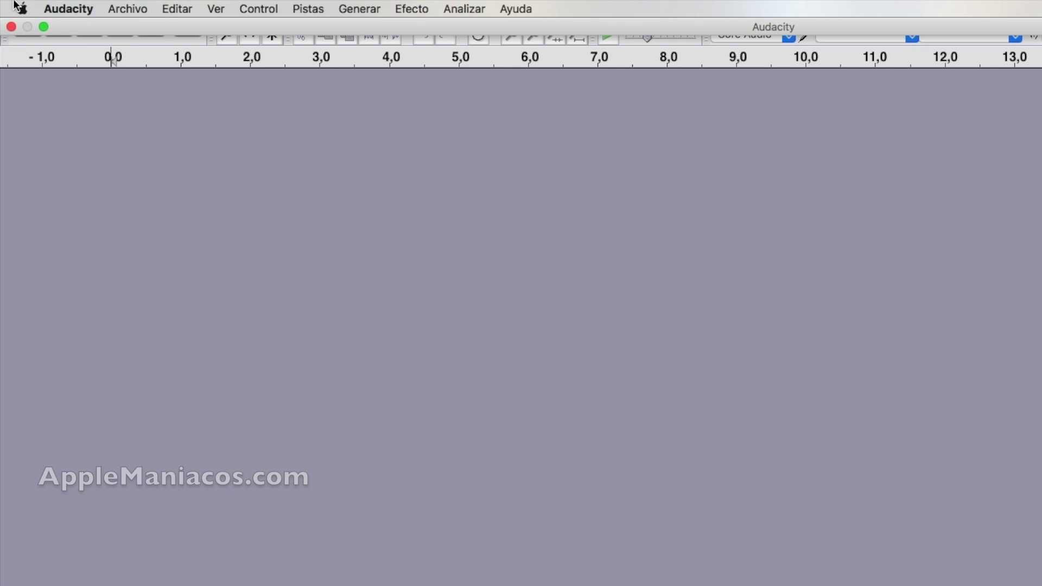
pyautogui.click(129, 10)
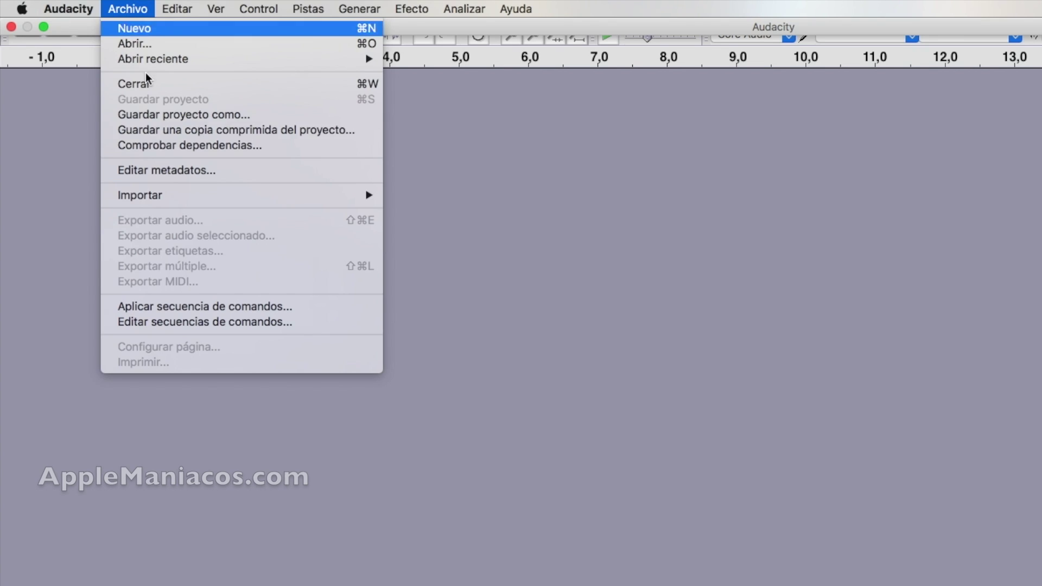
pyautogui.moveTo(215, 201)
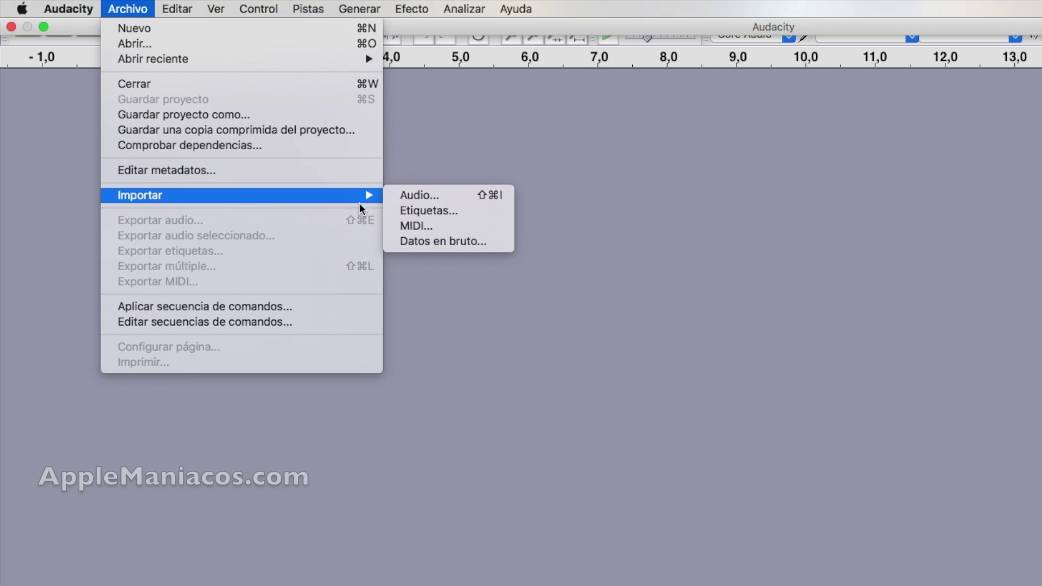
pyautogui.click(414, 196)
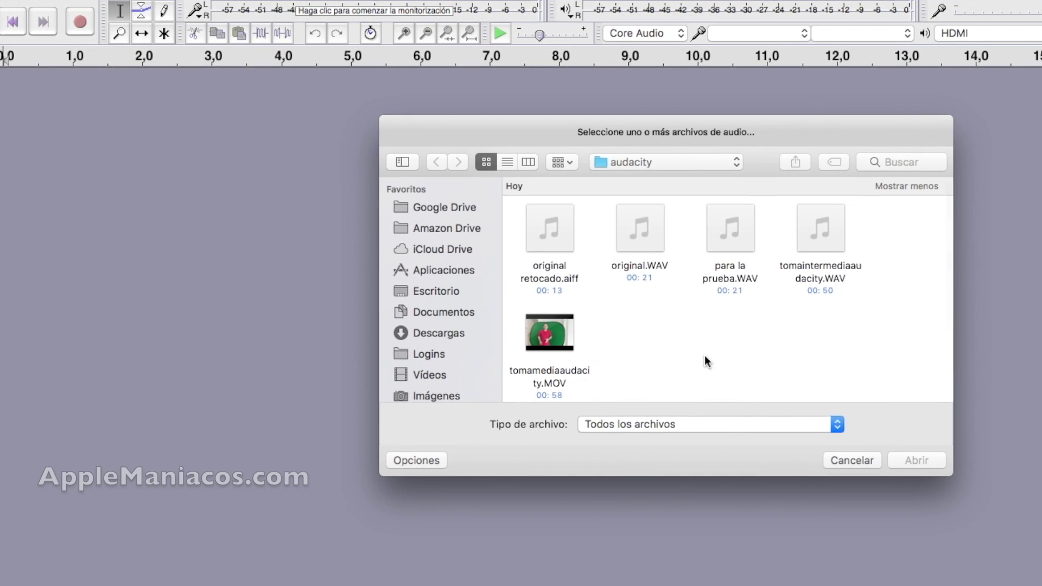
pyautogui.click(640, 228)
pyautogui.click(730, 231)
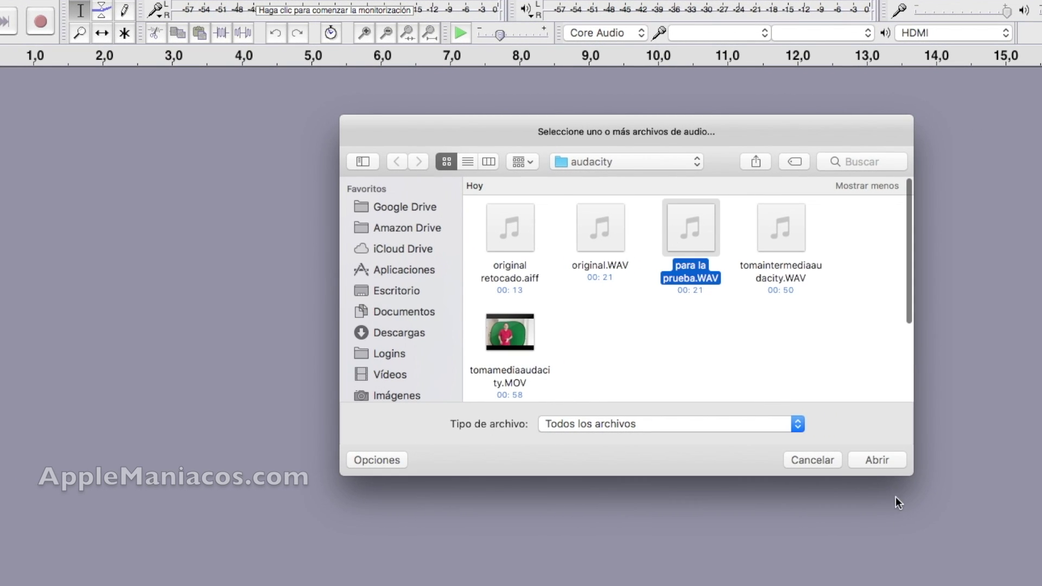
pyautogui.click(870, 462)
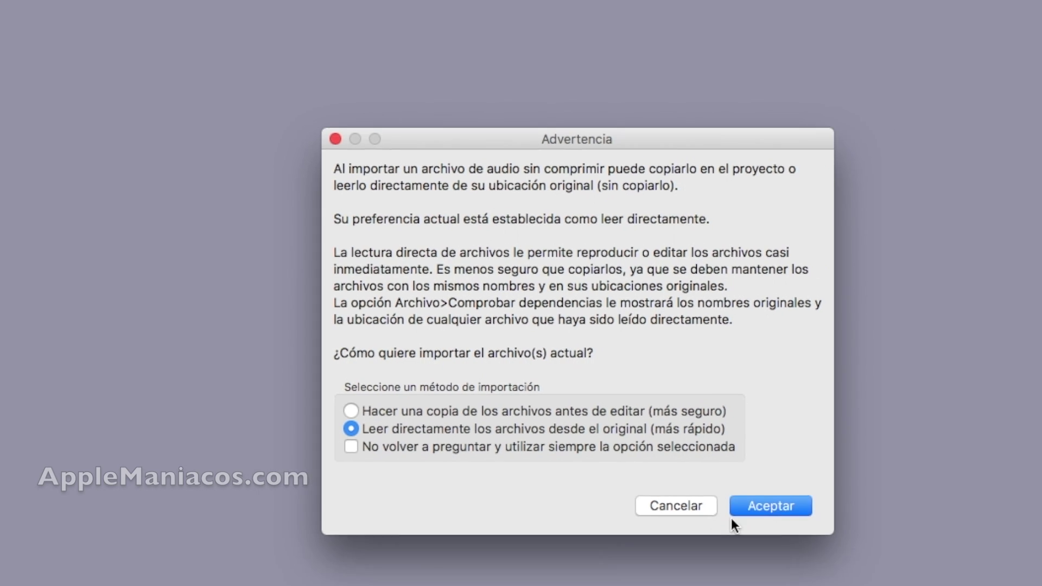
pyautogui.click(790, 537)
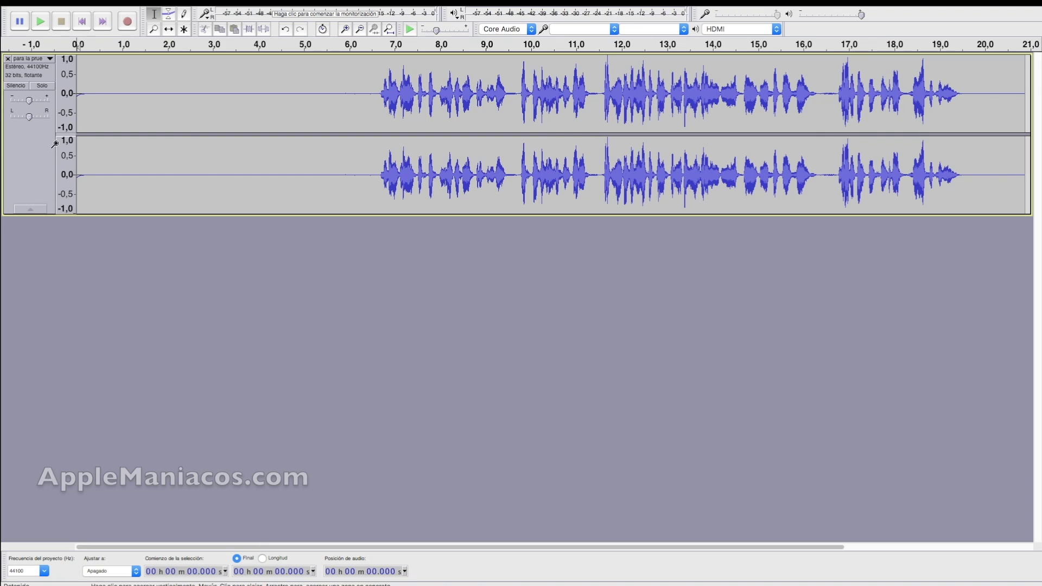
# Delete the first 0.74 s of the track and the stretch of silence just before the speech begins.
pyautogui.moveTo(105, 97); pyautogui.dragTo(236, 99)
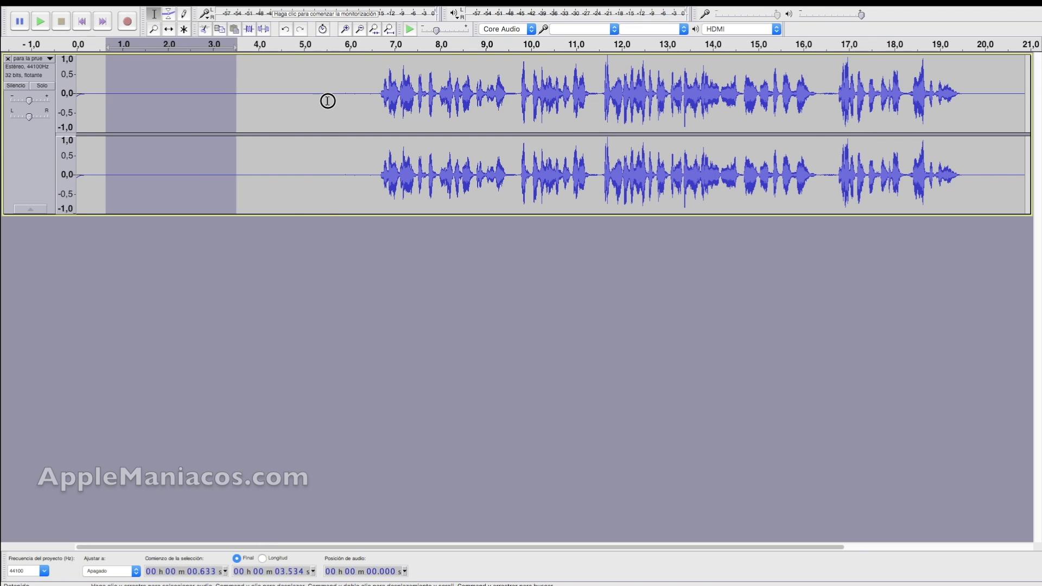
pyautogui.click(224, 101)
pyautogui.moveTo(110, 95); pyautogui.dragTo(70, 92)
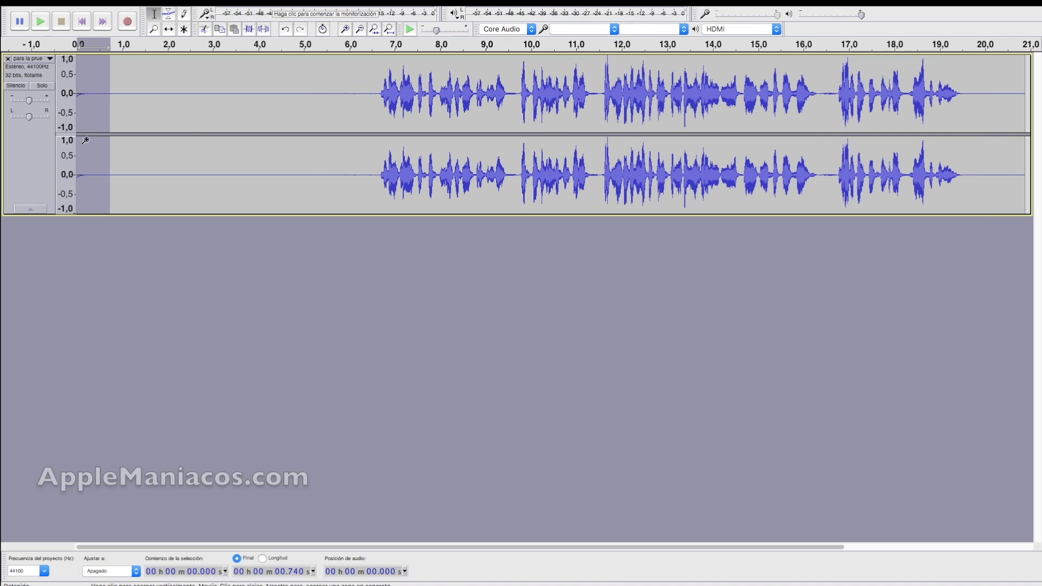
pyautogui.press('Delete')
pyautogui.moveTo(283, 94); pyautogui.dragTo(348, 93)
pyautogui.press('Delete')
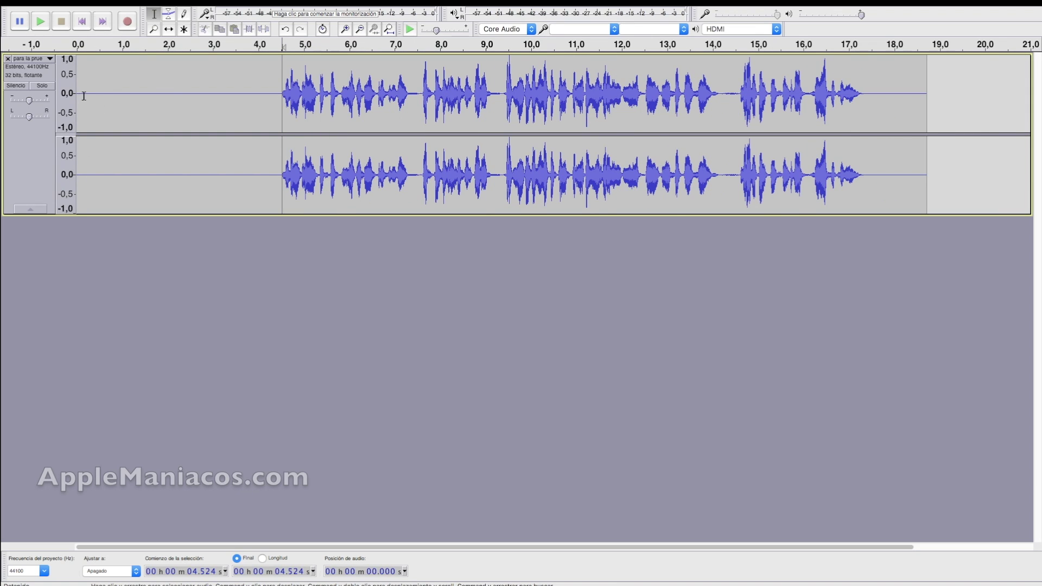
# Capture a noise profile for Noise Reduction from the silent opening section between about 0.37 s and 3.73 s.
pyautogui.moveTo(86, 96); pyautogui.dragTo(231, 98)
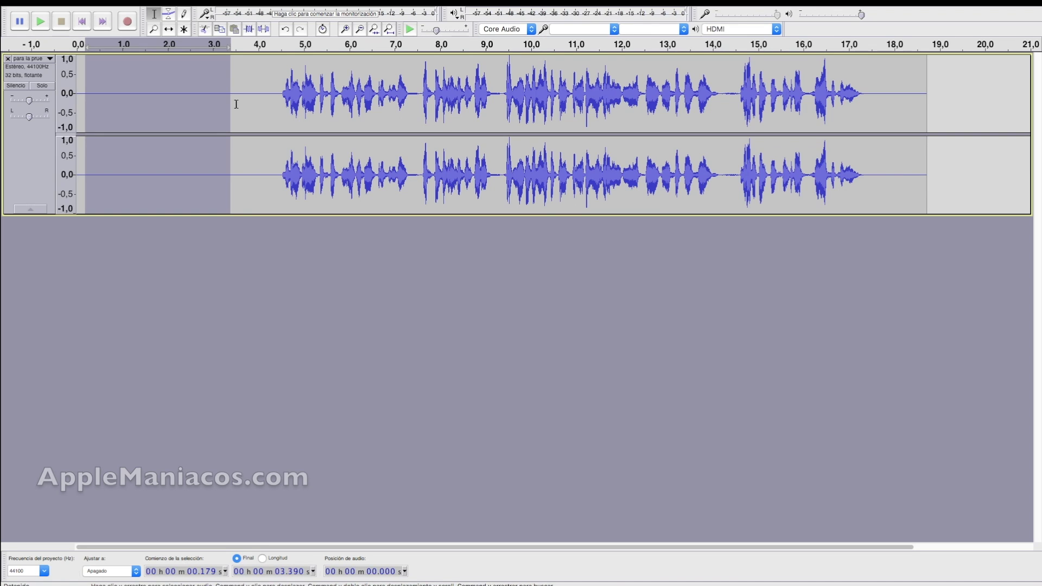
pyautogui.click(244, 123)
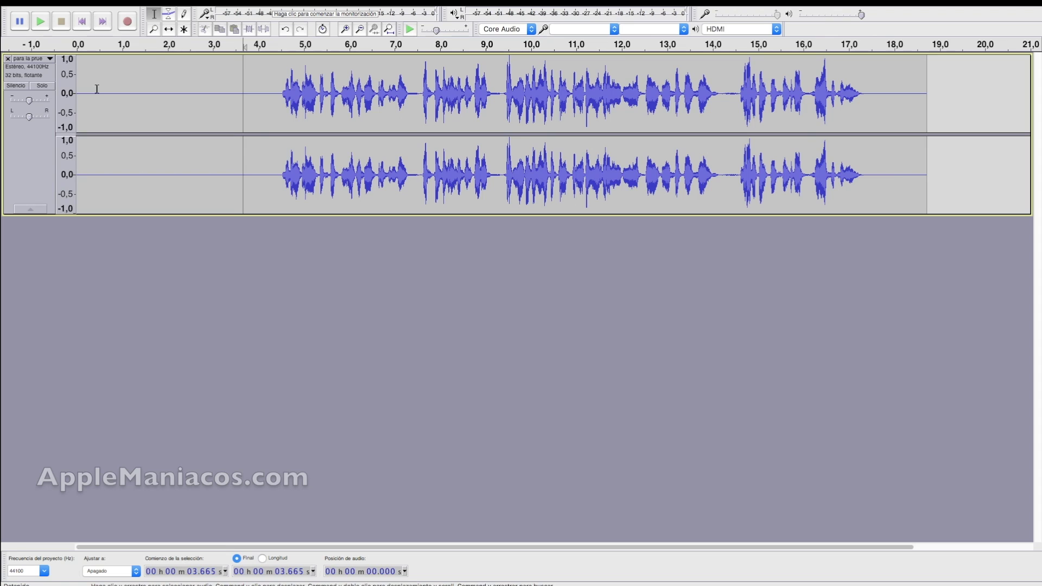
pyautogui.moveTo(95, 93); pyautogui.dragTo(245, 105)
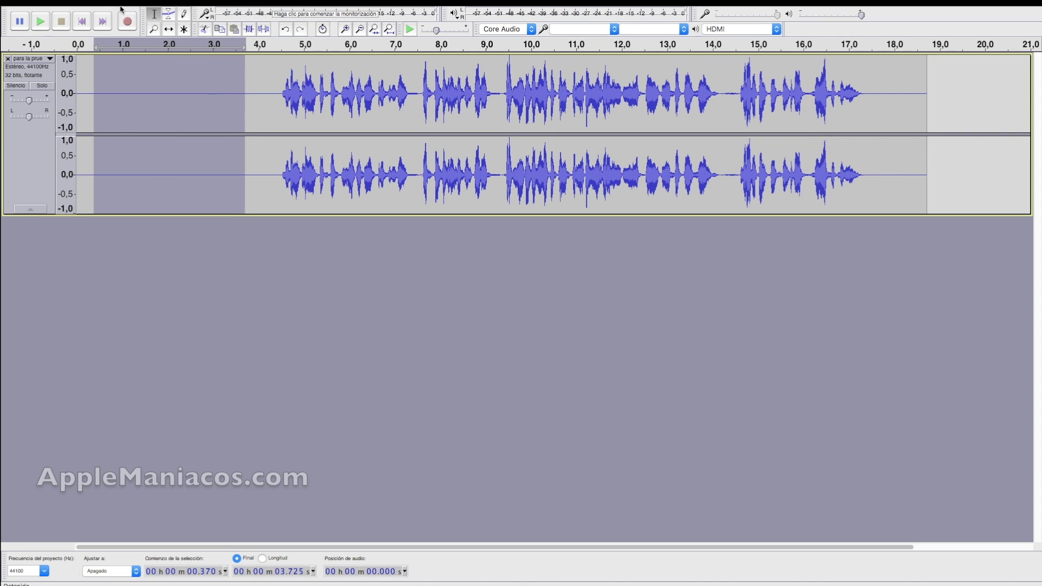
pyautogui.moveTo(150, 9)
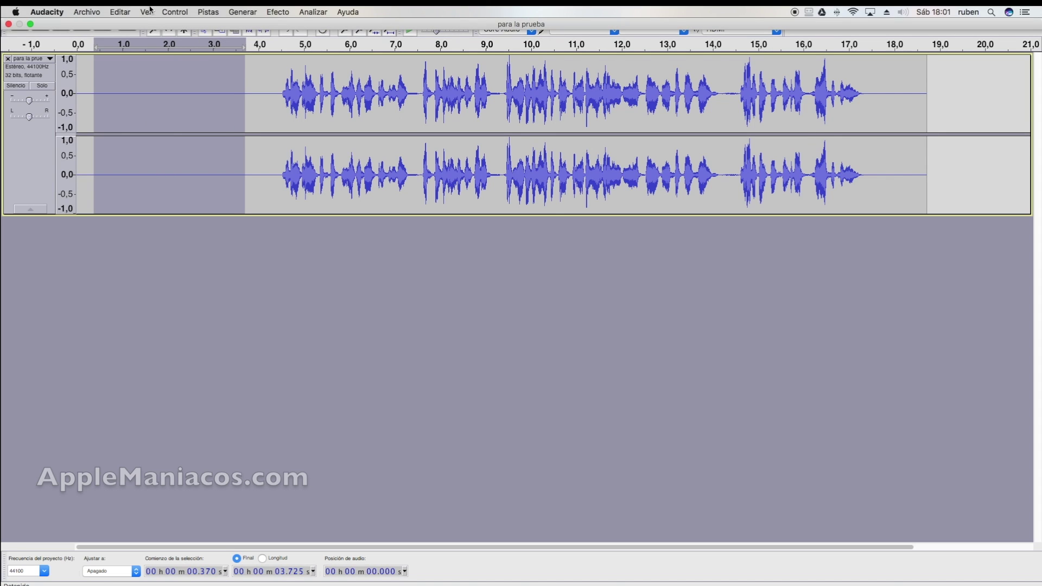
pyautogui.click(281, 14)
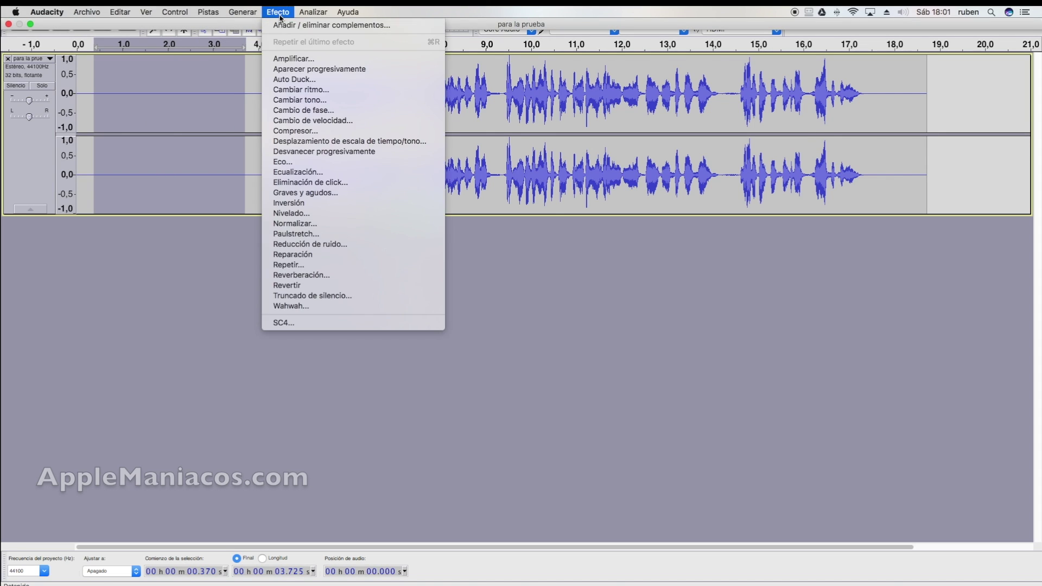
pyautogui.click(310, 245)
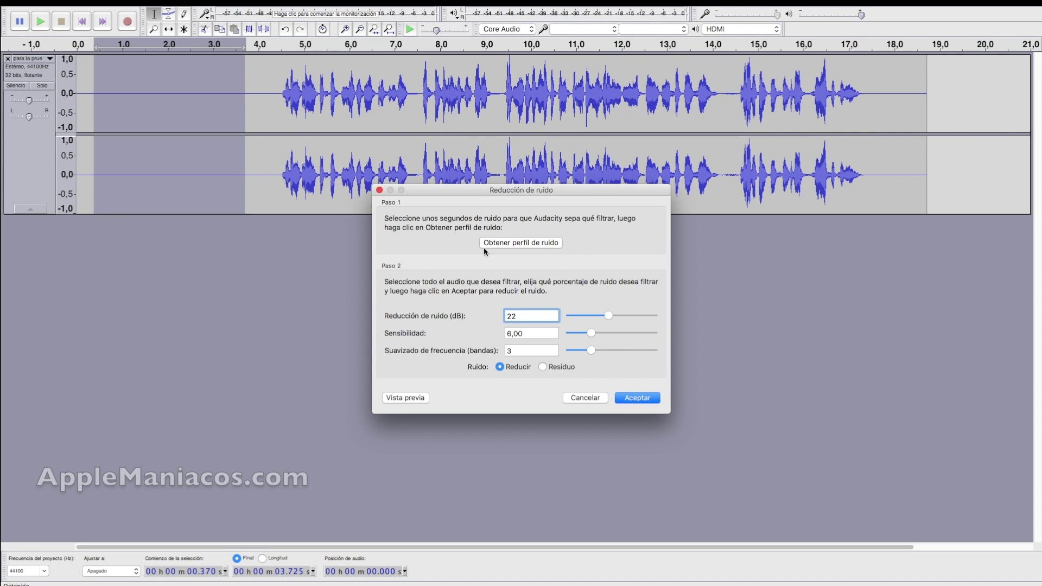
pyautogui.click(515, 244)
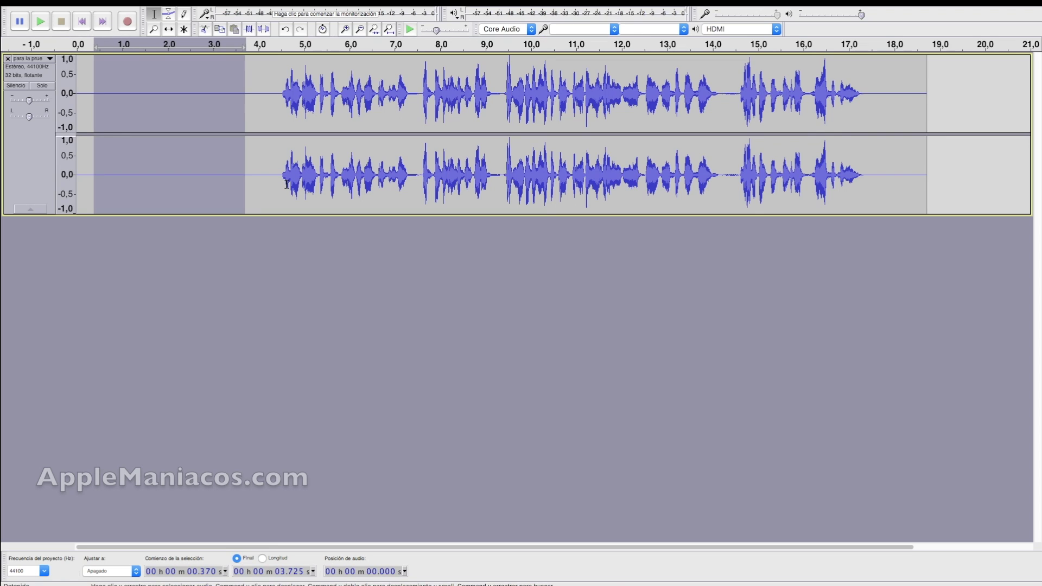
# Apply Noise Reduction to the whole track with 22 dB reduction, sensitivity 6,00 and 3 bands of frequency smoothing.
pyautogui.click(264, 114)
pyautogui.doubleClick(156, 115)
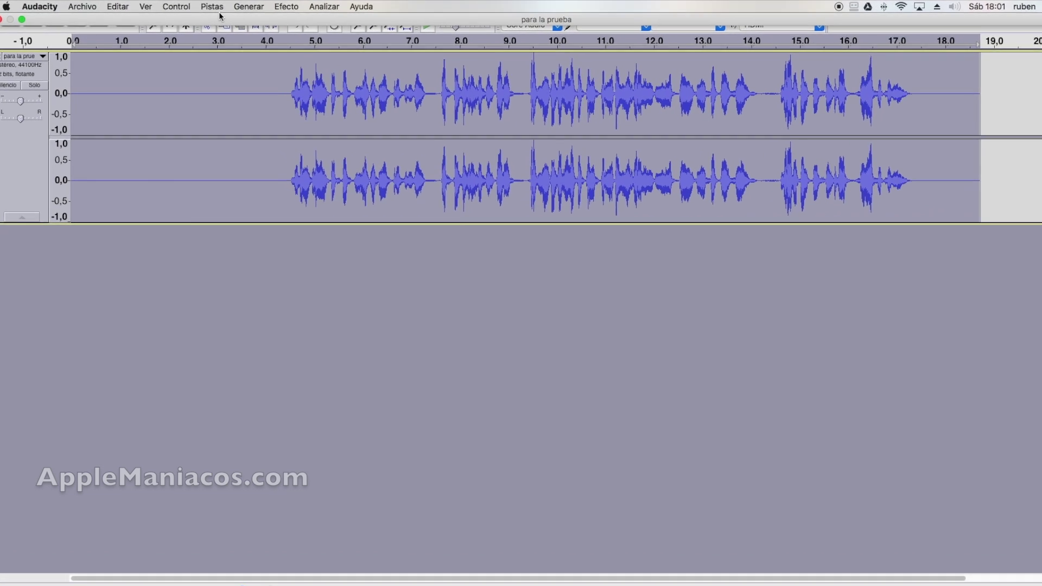
pyautogui.click(286, 7)
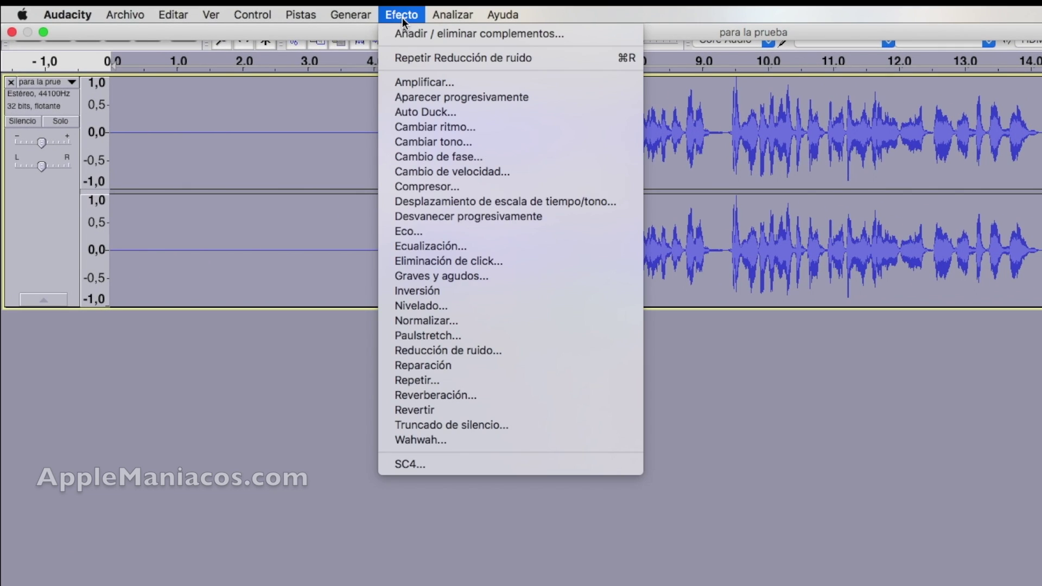
pyautogui.click(434, 352)
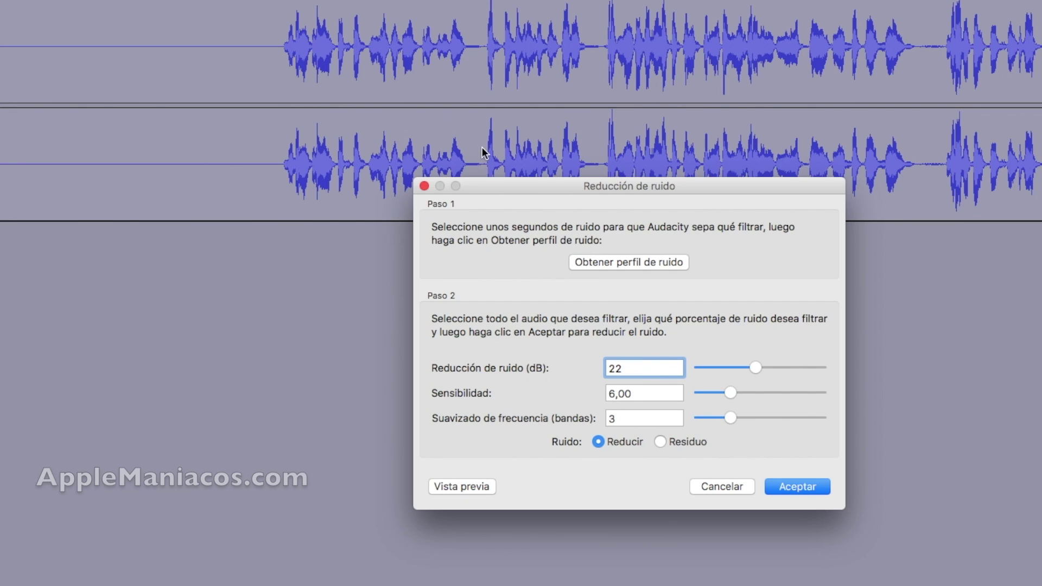
pyautogui.click(791, 494)
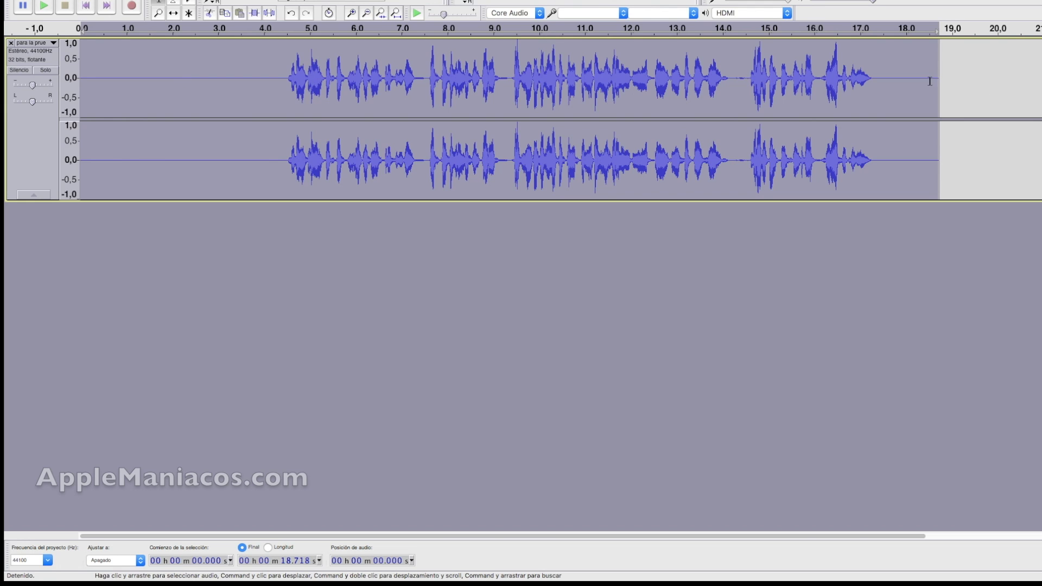
# Delete the silence at the end of the track, from about 17.3 s onward.
pyautogui.moveTo(874, 79); pyautogui.dragTo(882, 78)
pyautogui.moveTo(962, 85); pyautogui.dragTo(971, 86)
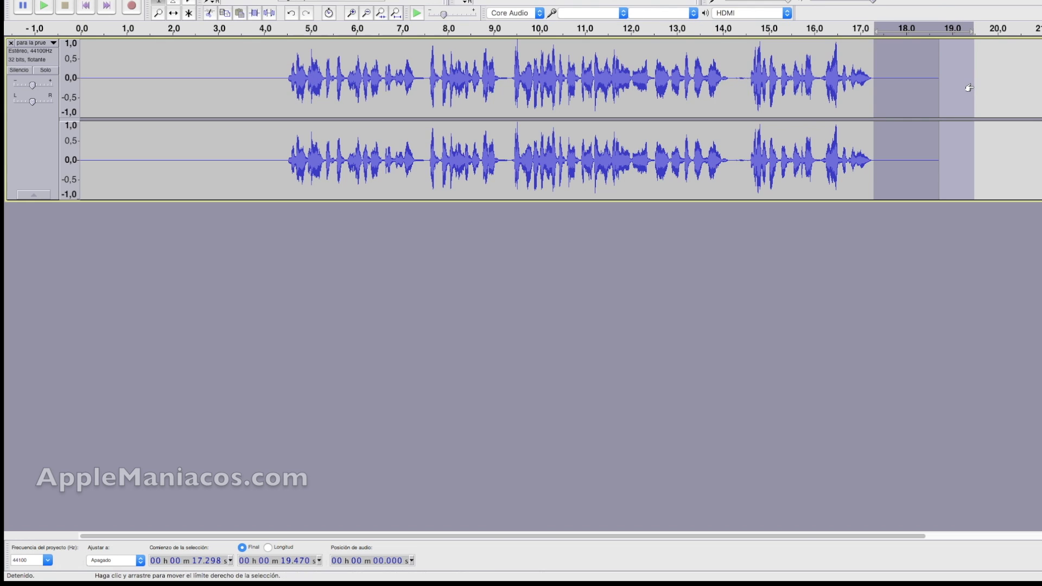
pyautogui.press('Delete')
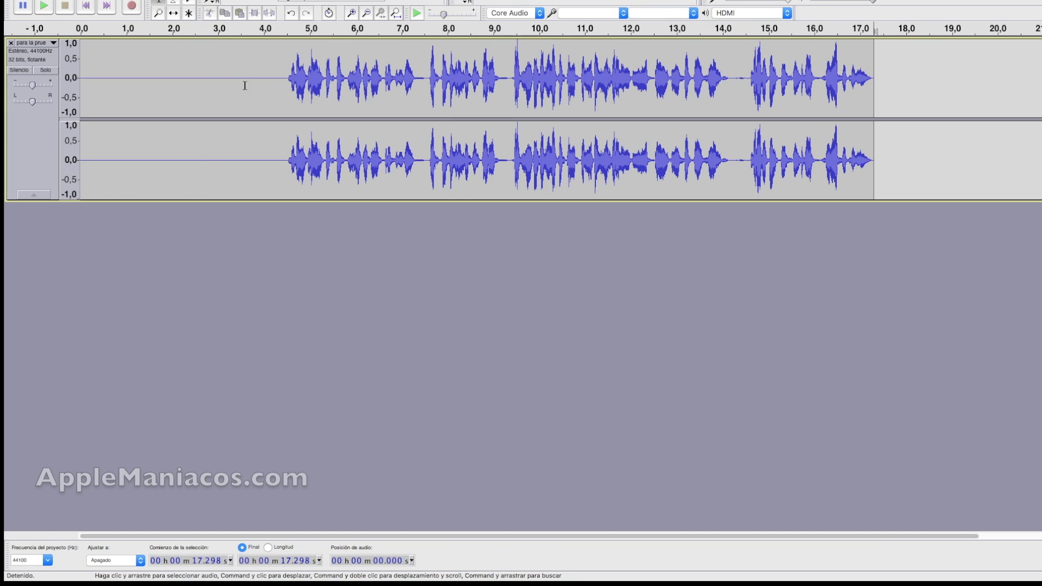
pyautogui.moveTo(242, 80); pyautogui.dragTo(202, 81)
pyautogui.click(181, 88)
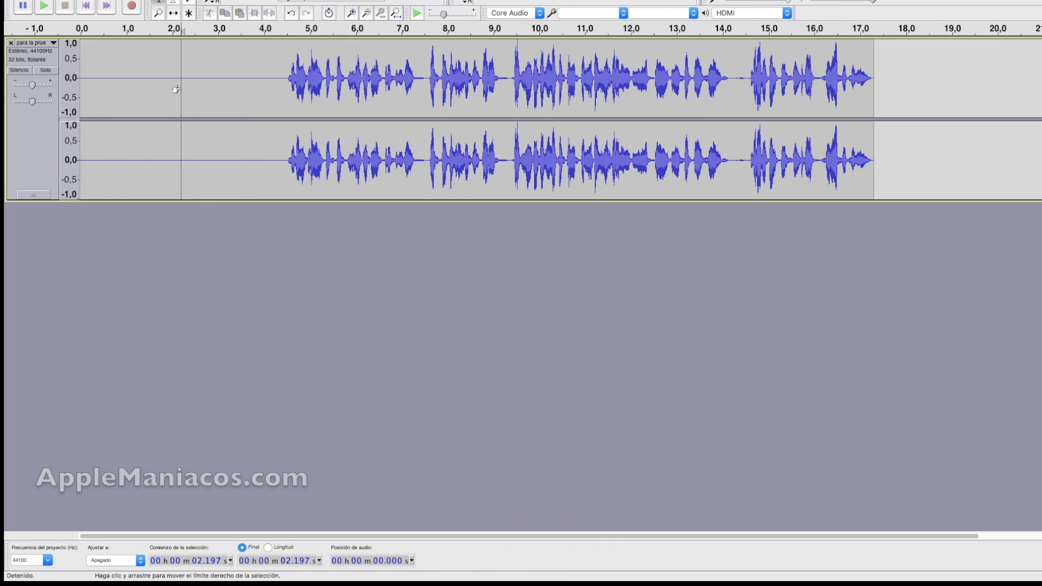
pyautogui.click(213, 94)
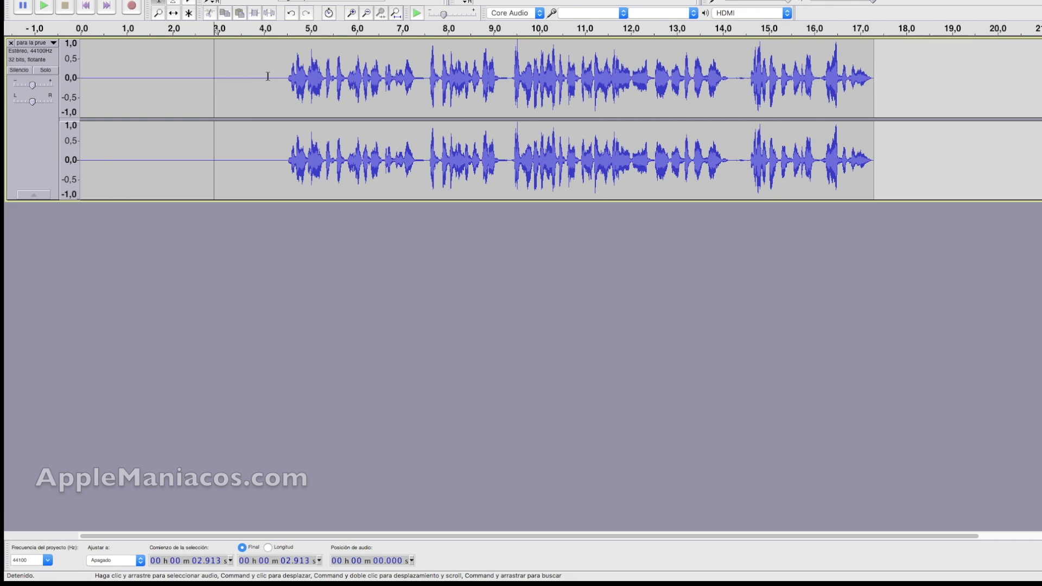
# Normalize the whole track to a maximum amplitude of -1,0 dB with DC offset removal enabled.
pyautogui.doubleClick(188, 87)
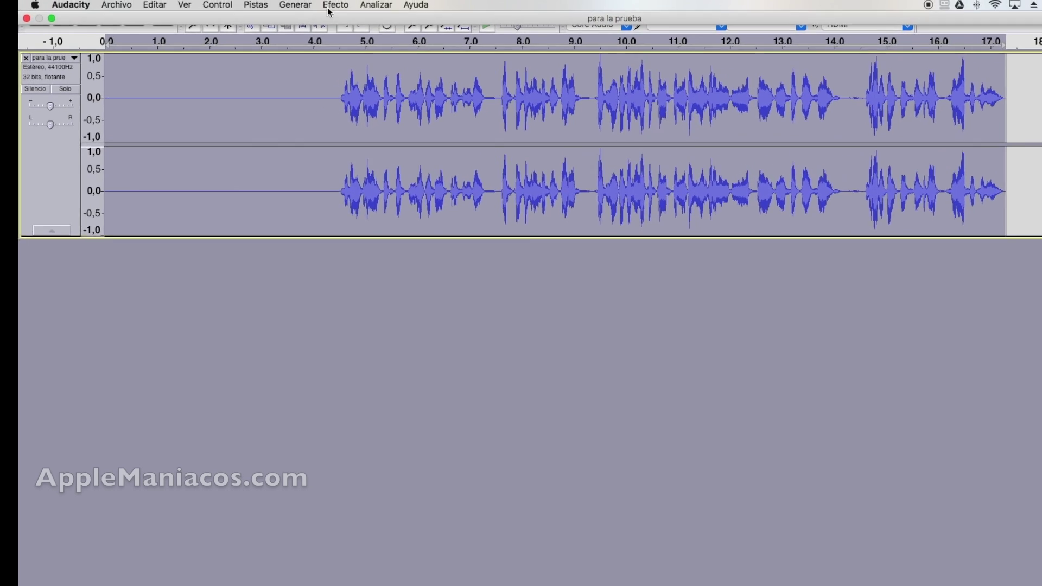
pyautogui.click(285, 1)
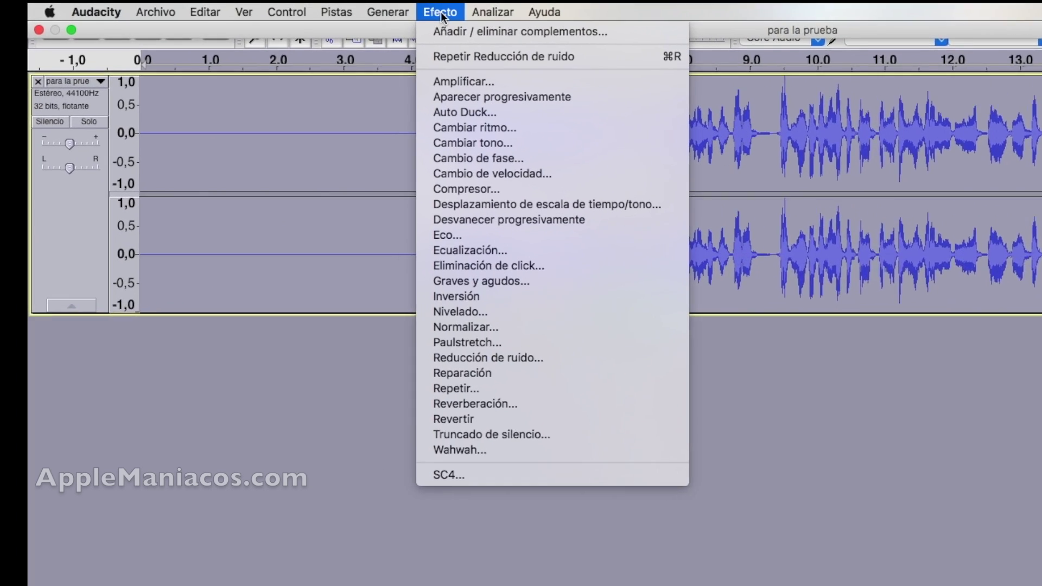
pyautogui.click(466, 327)
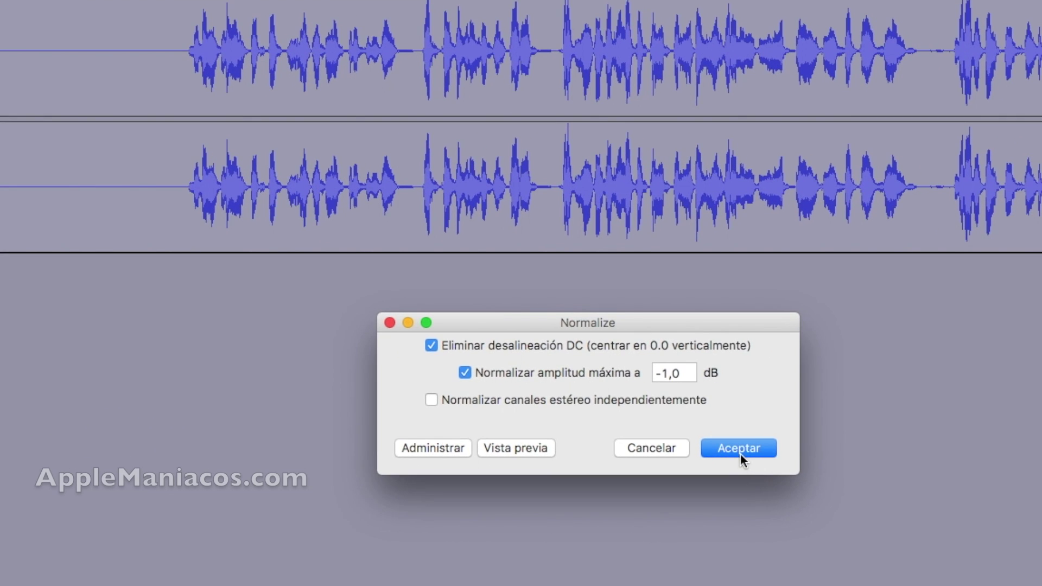
pyautogui.click(741, 454)
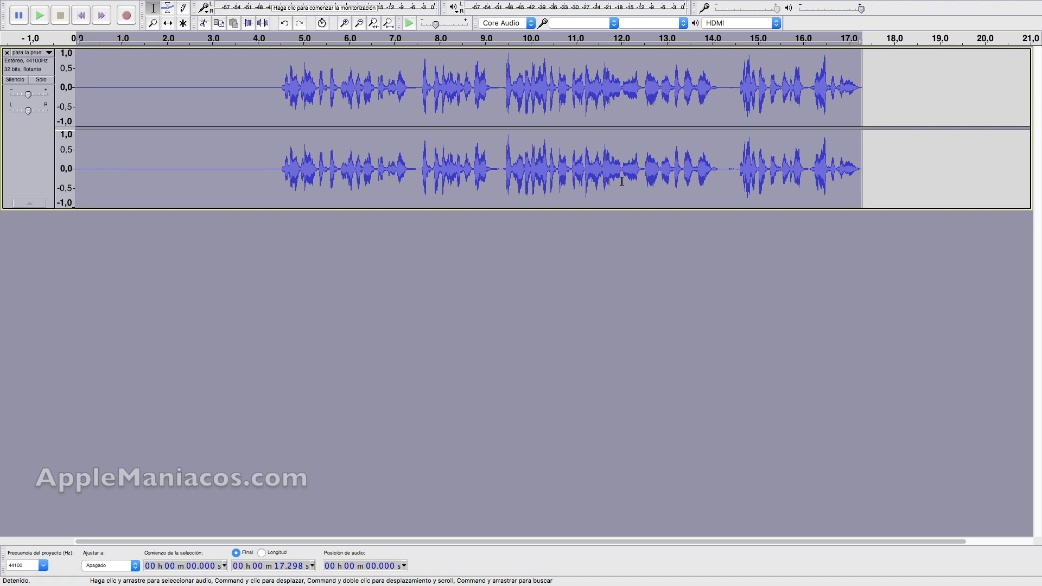
# Open the Equalization effect for the whole track and flatten its curve to 0 dB.
pyautogui.click(256, 96)
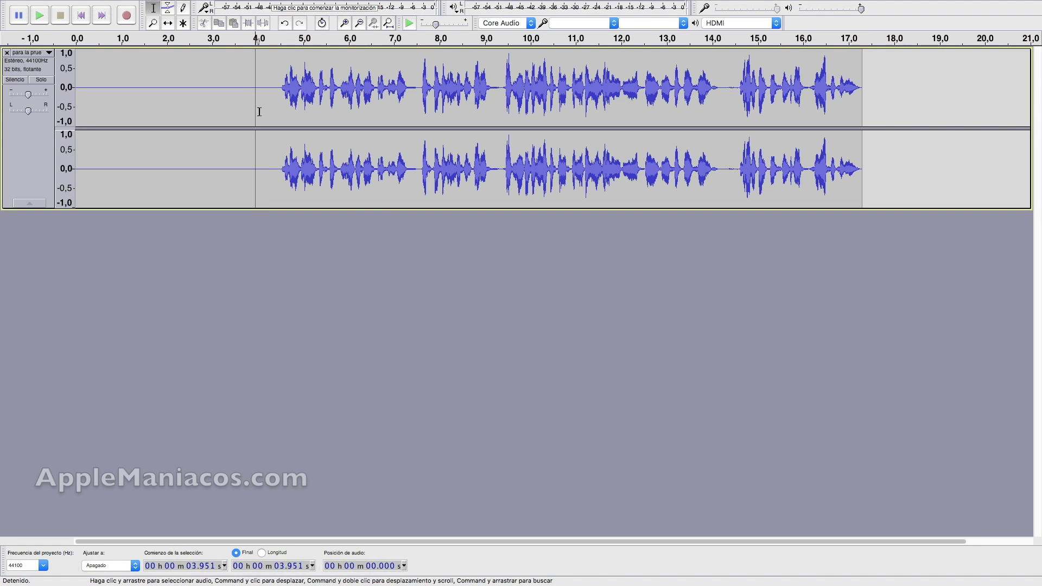
pyautogui.moveTo(145, 5)
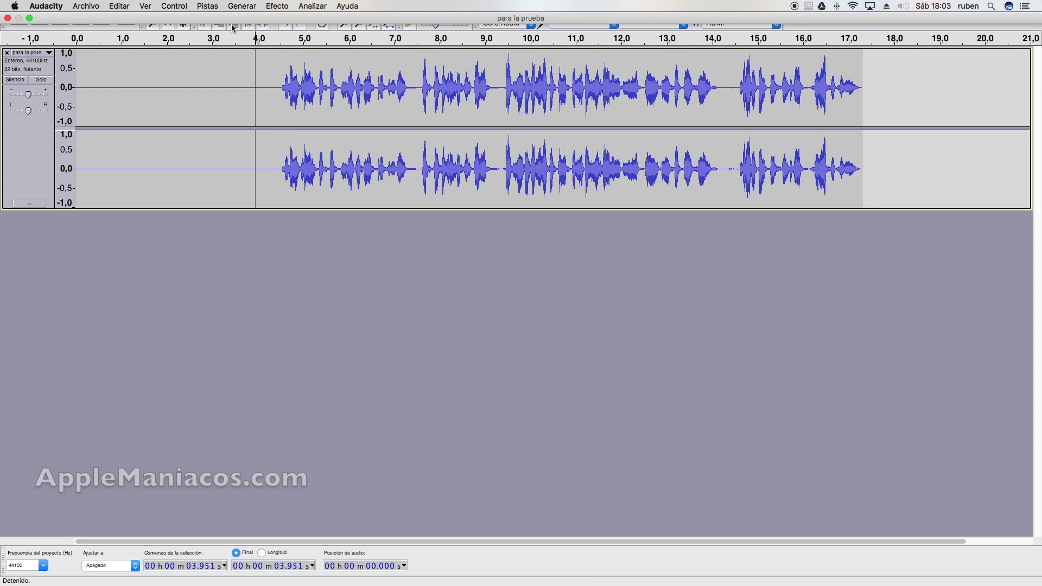
pyautogui.doubleClick(203, 95)
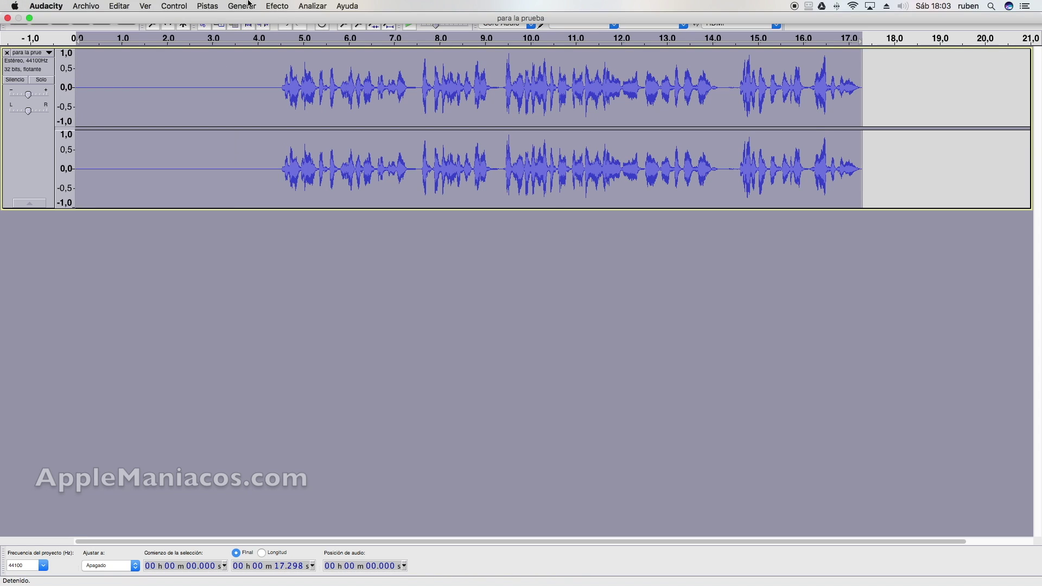
pyautogui.click(277, 6)
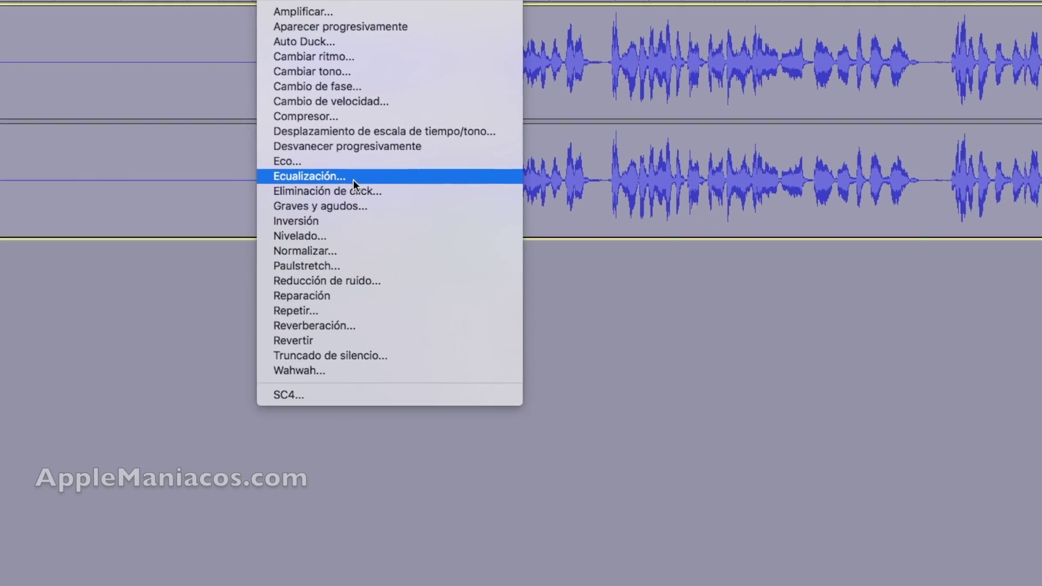
pyautogui.click(353, 180)
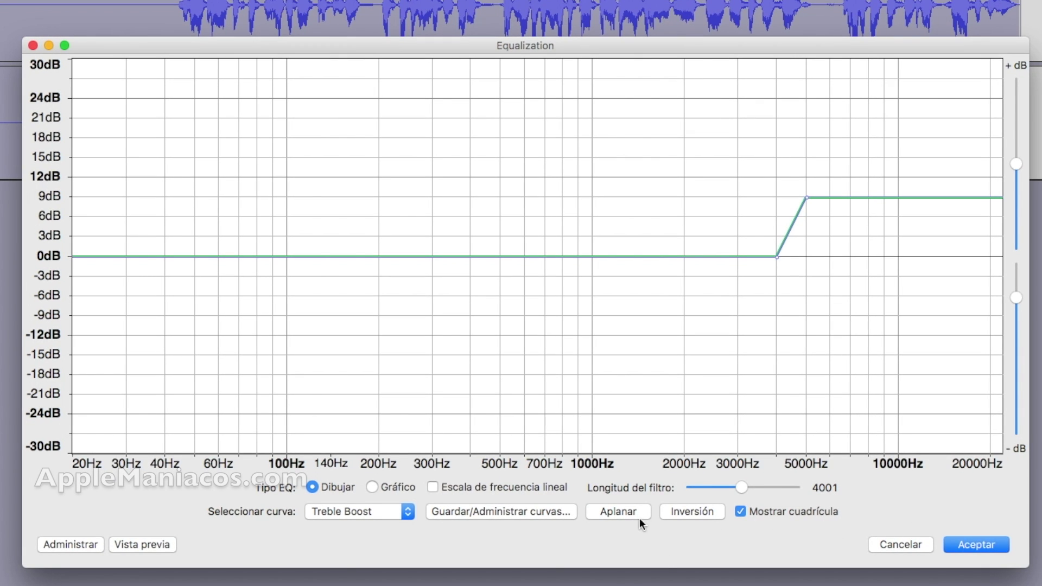
pyautogui.click(627, 513)
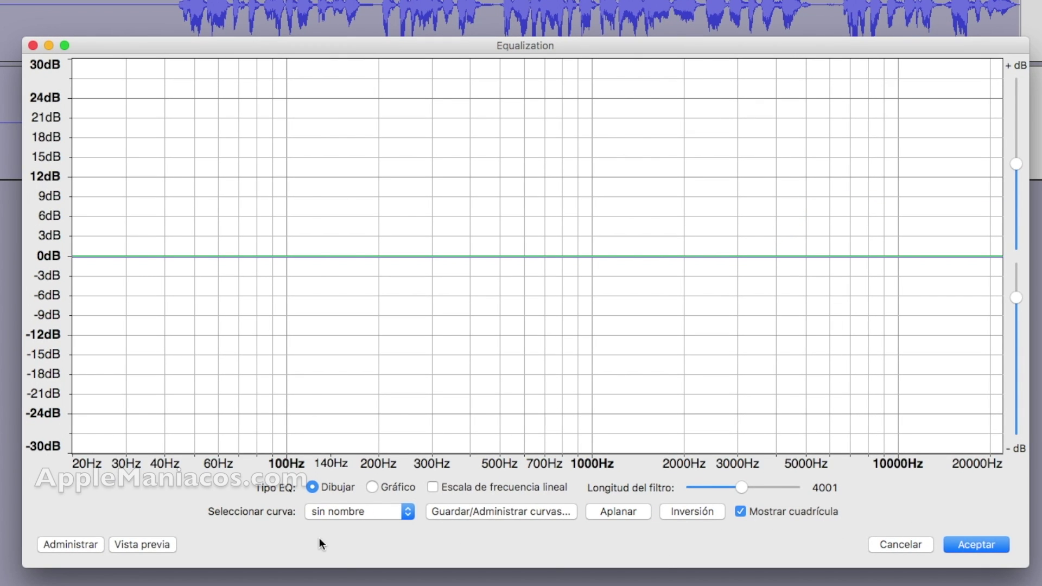
# Choose the Bass Boost curve in the Equalization effect and apply it to the whole track.
pyautogui.click(328, 513)
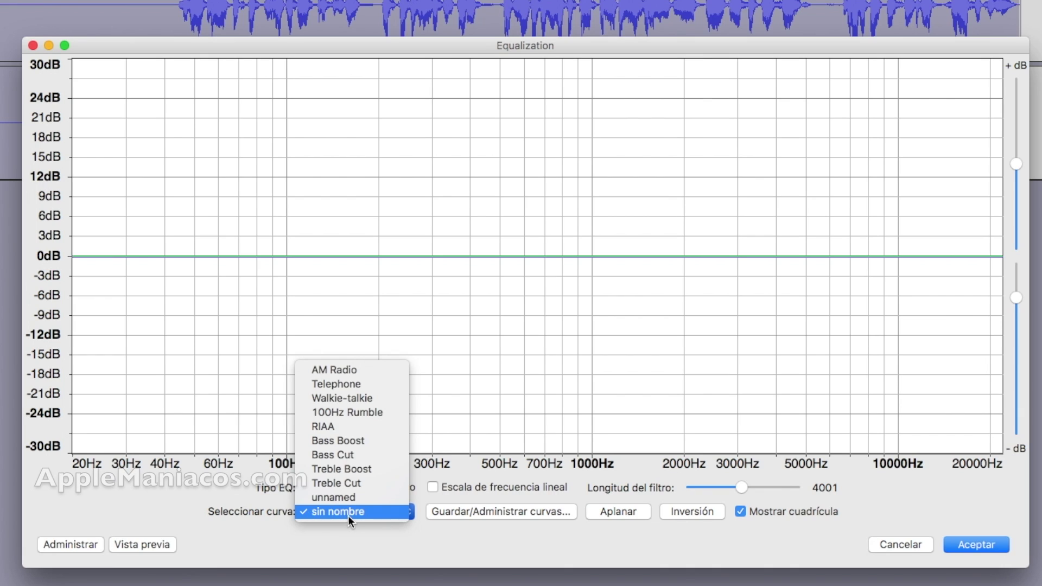
pyautogui.click(338, 442)
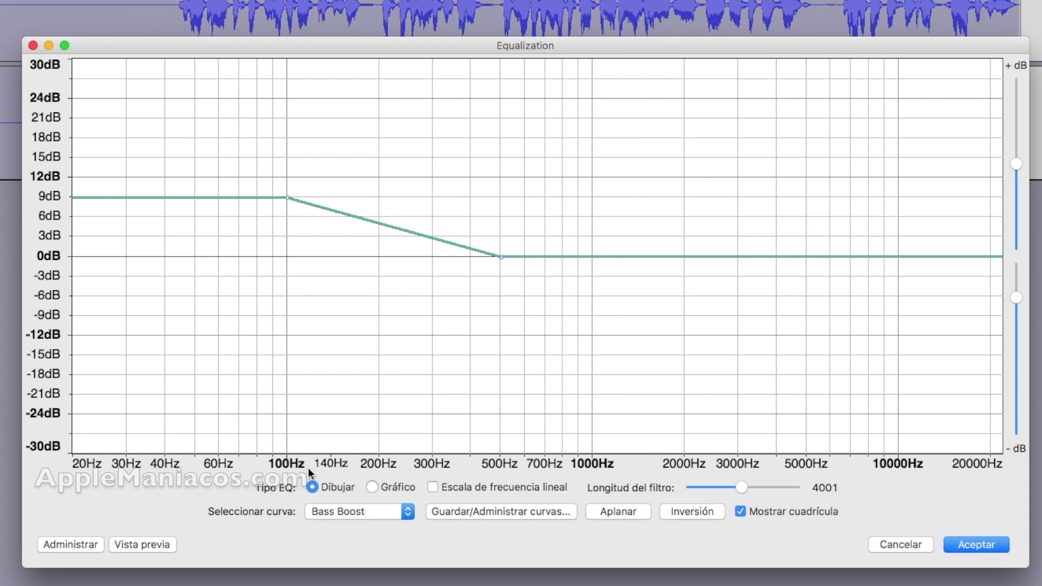
pyautogui.click(977, 545)
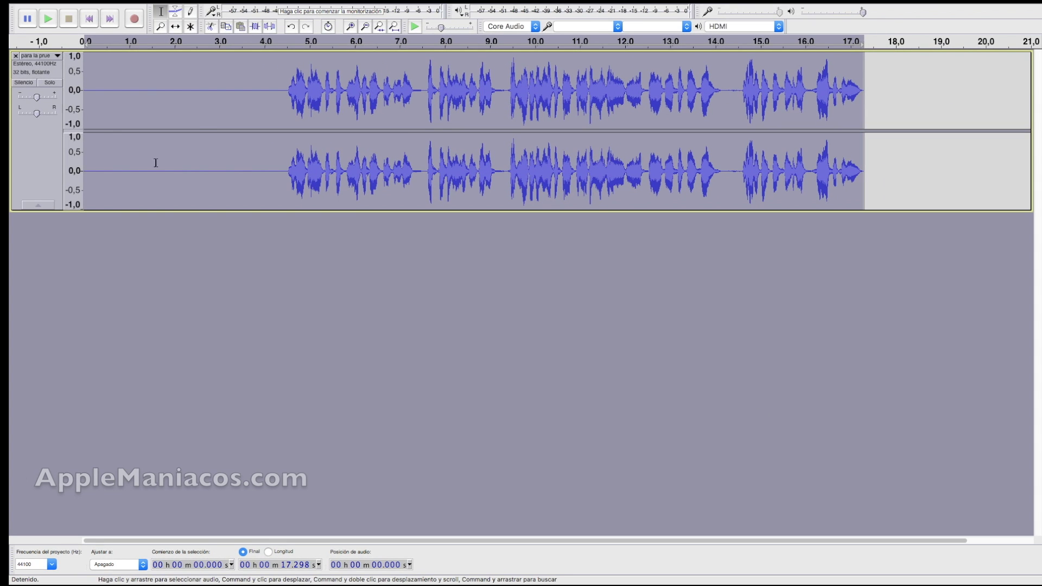
# Apply Equalization to the whole track again, flattening the curve and choosing the Treble Boost preset.
pyautogui.click(205, 117)
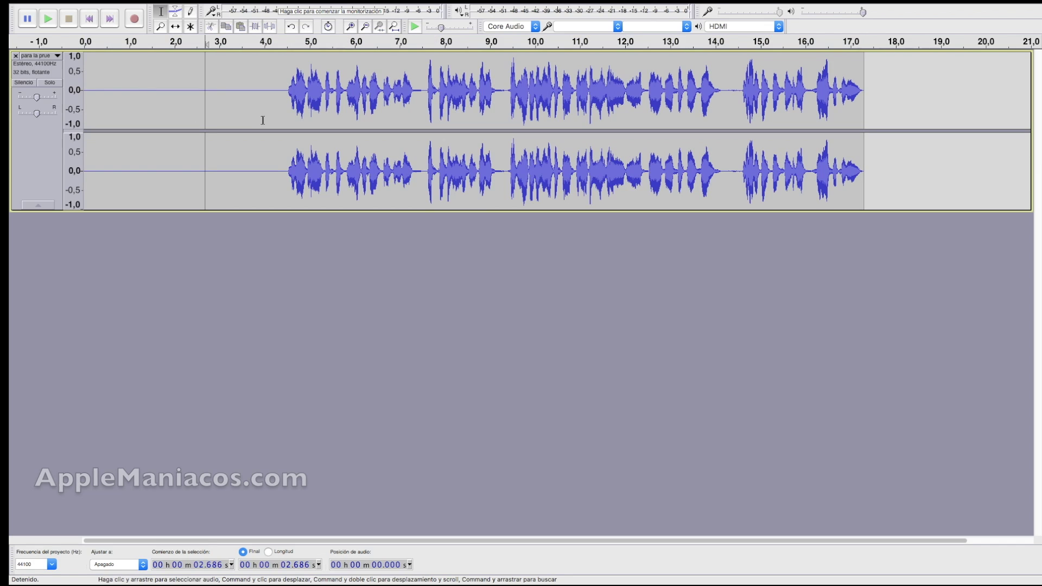
pyautogui.press('super+a')
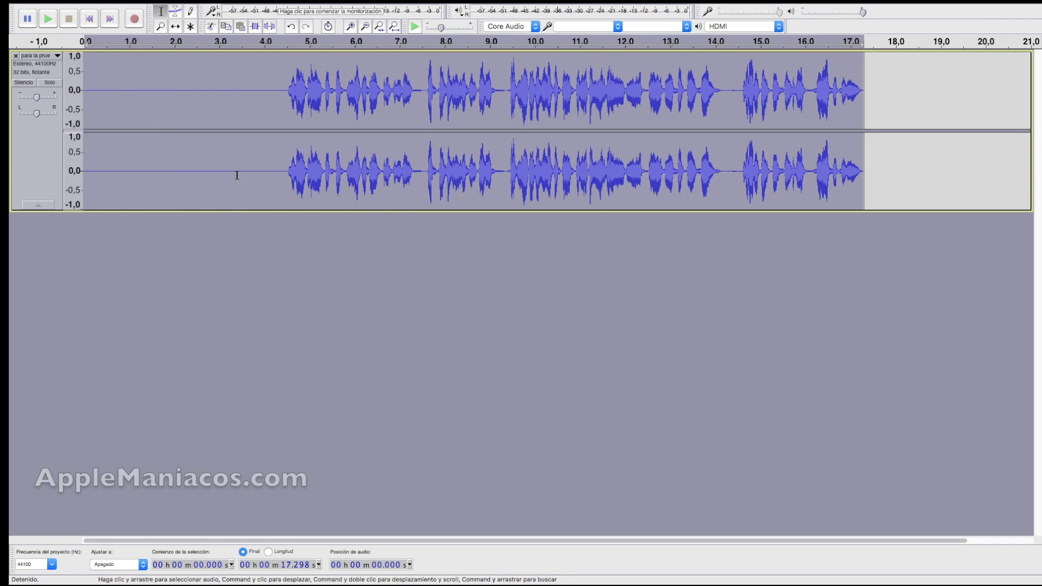
pyautogui.moveTo(215, 6)
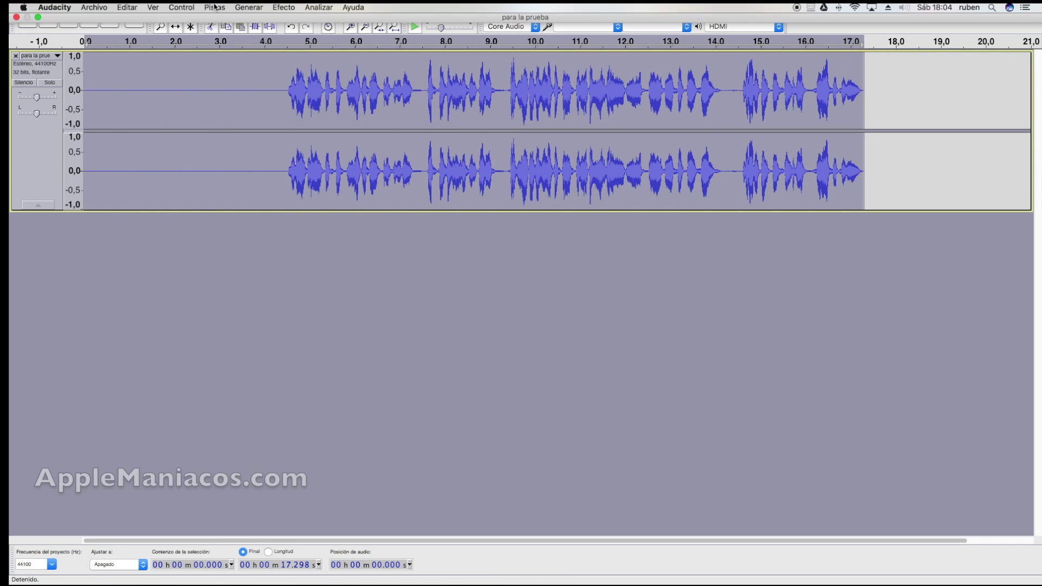
pyautogui.click(284, 13)
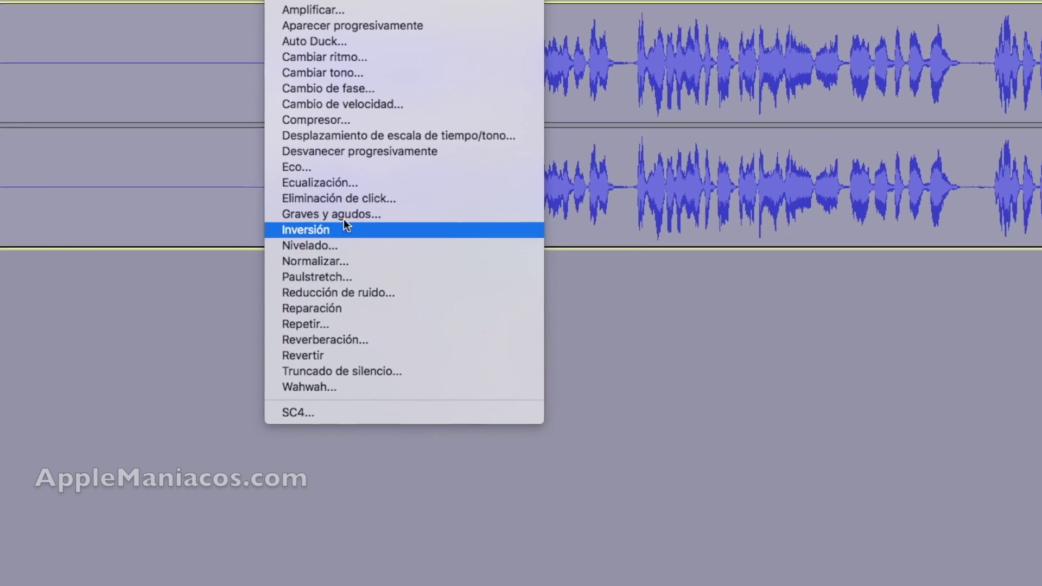
pyautogui.click(308, 150)
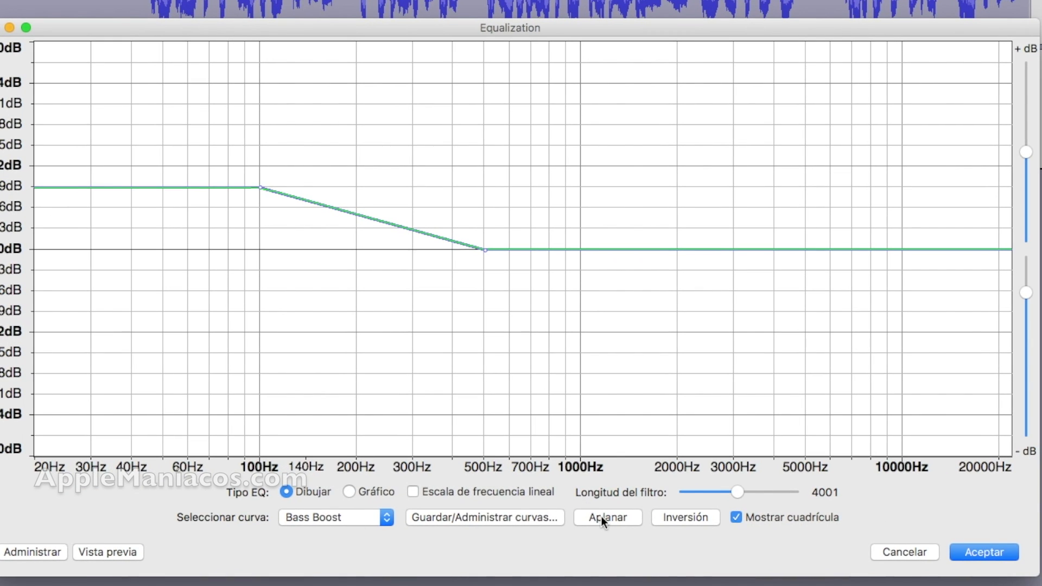
pyautogui.click(601, 518)
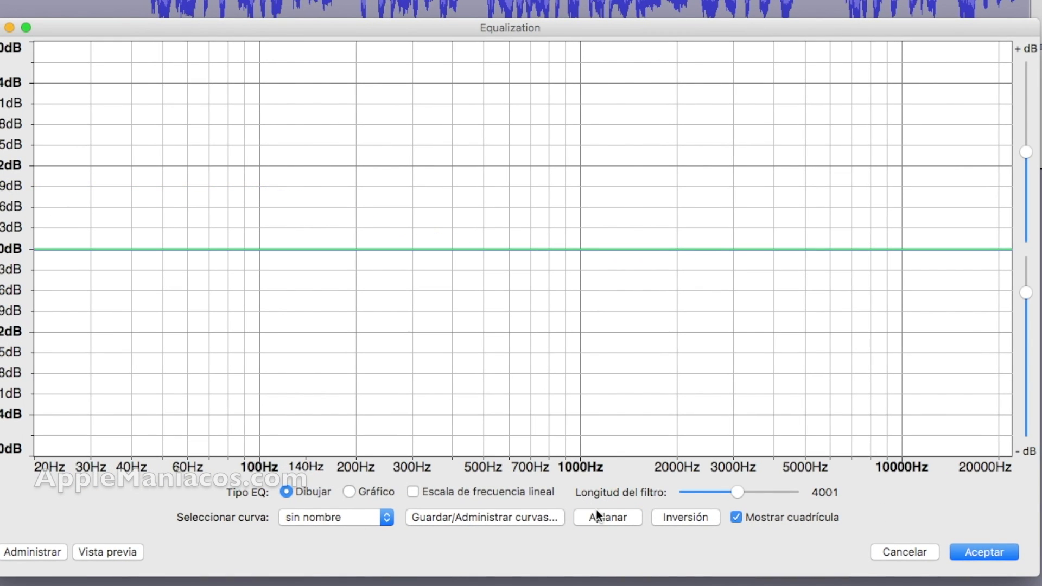
pyautogui.click(307, 510)
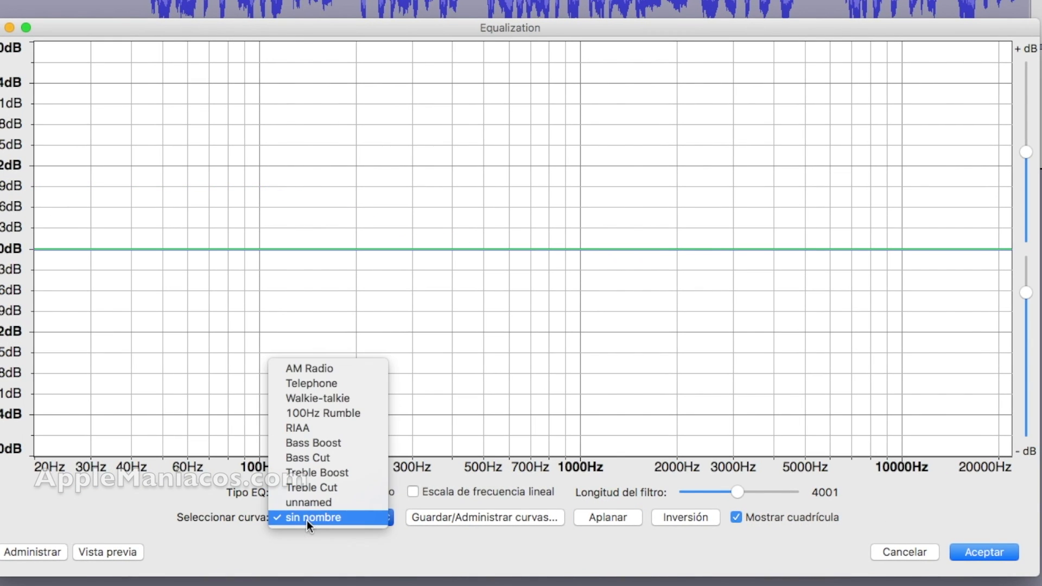
pyautogui.click(308, 473)
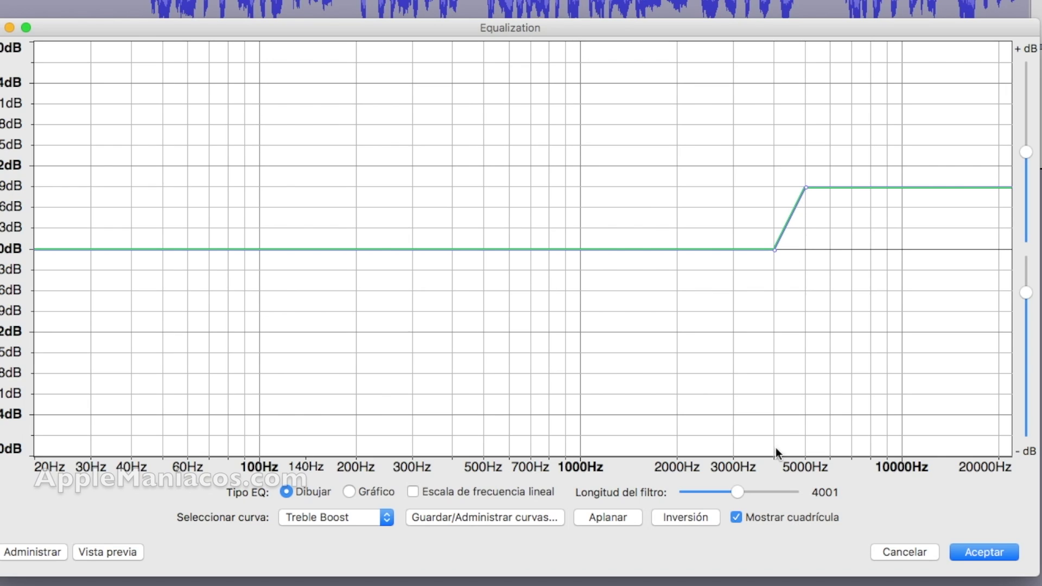
pyautogui.click(991, 552)
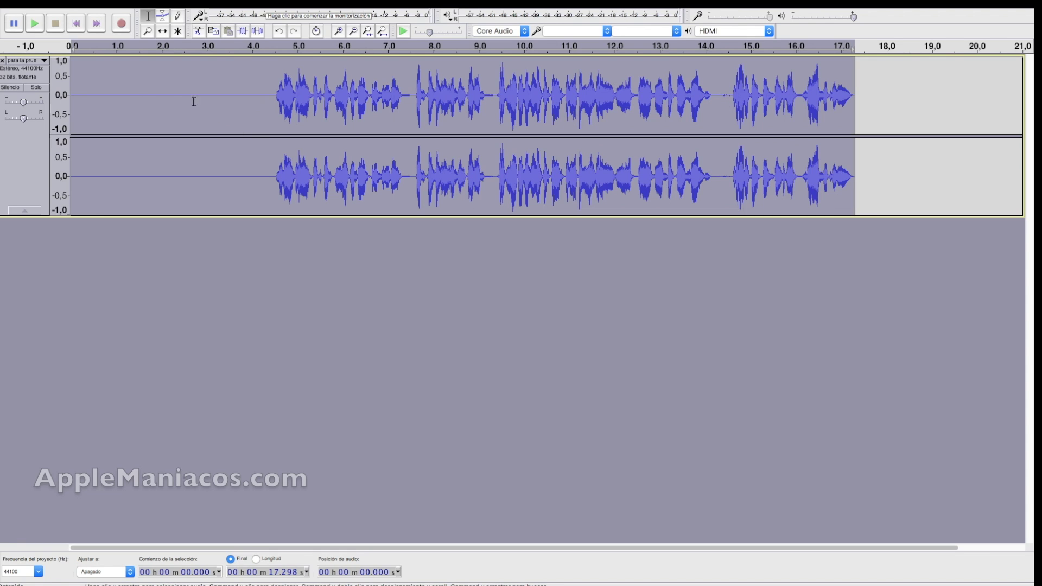
# Capture a noise profile with Noise Reduction from the silent stretch between about 1.2 s and 4.3 s.
pyautogui.moveTo(124, 95); pyautogui.dragTo(265, 97)
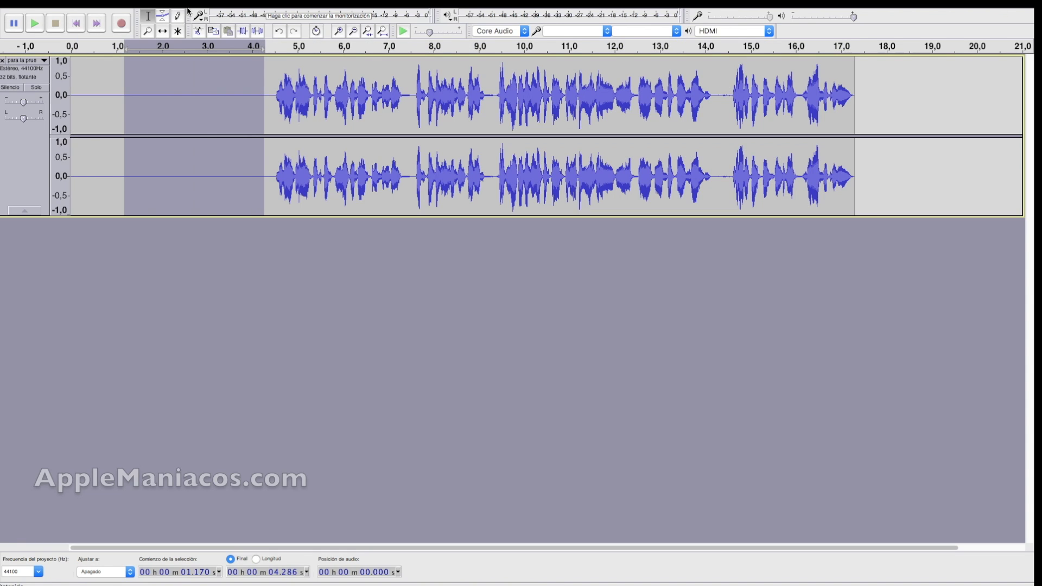
pyautogui.moveTo(188, 9)
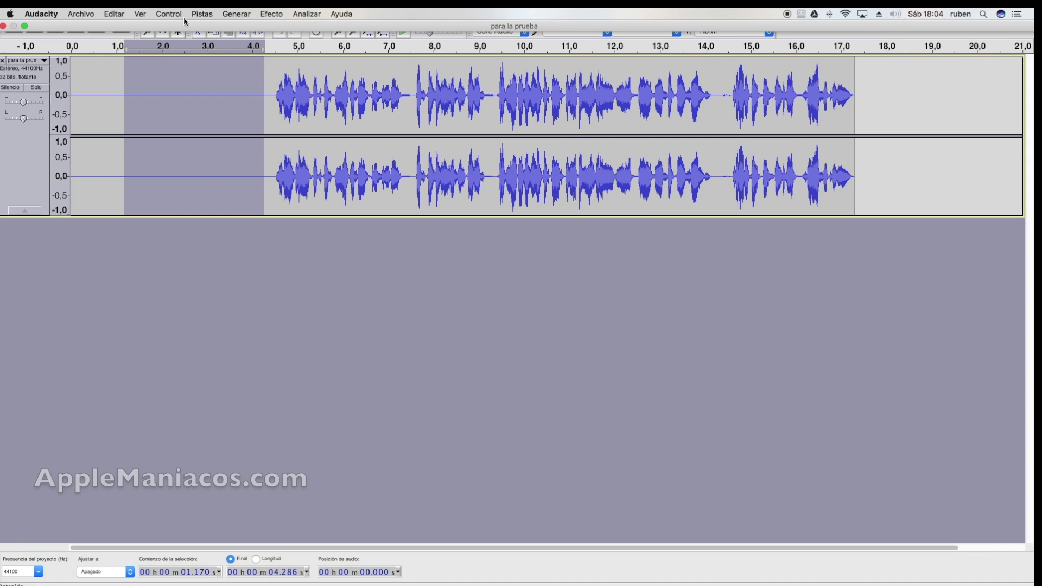
pyautogui.click(271, 16)
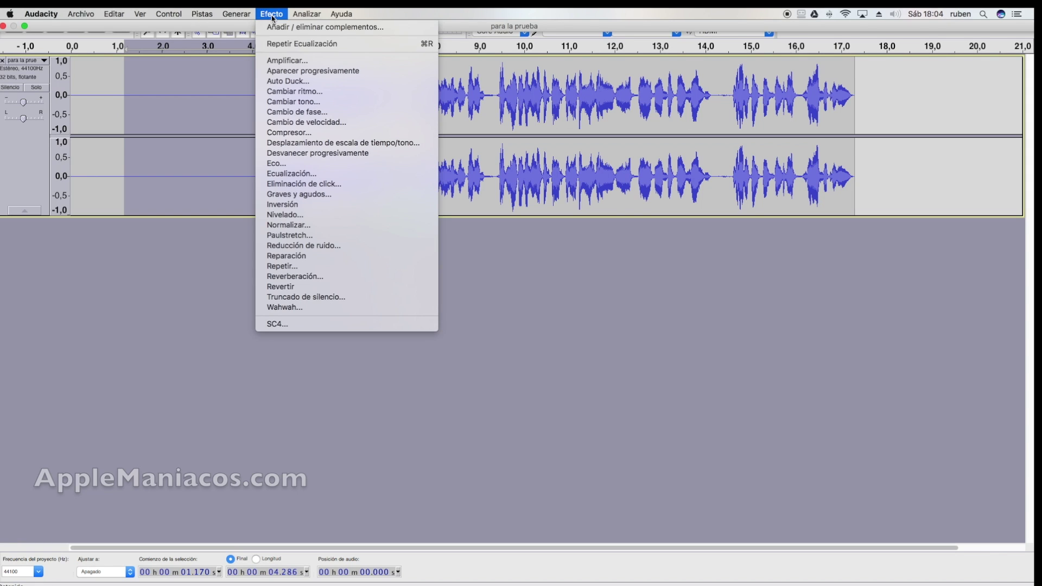
pyautogui.click(329, 246)
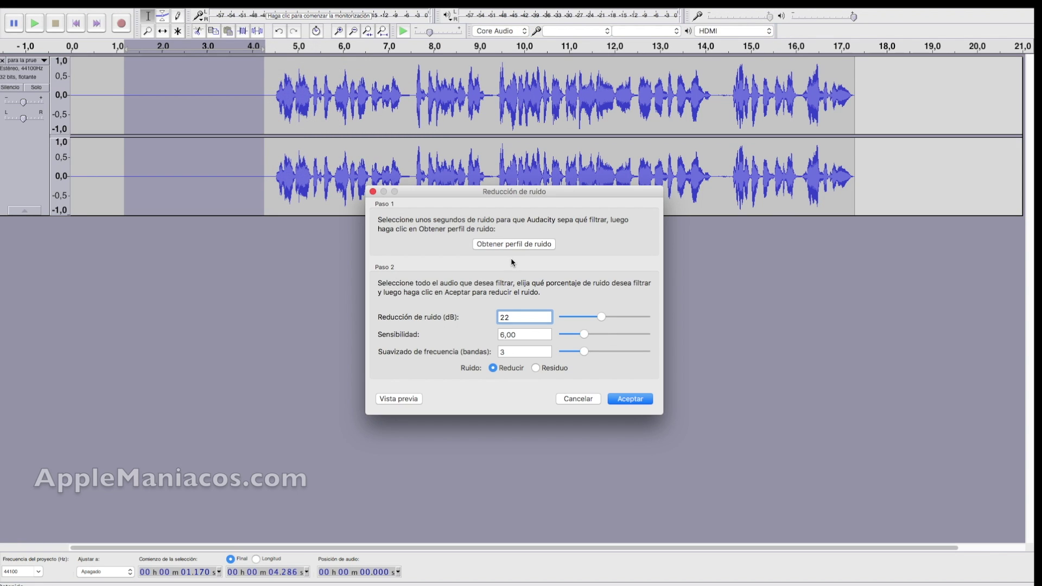
pyautogui.click(522, 244)
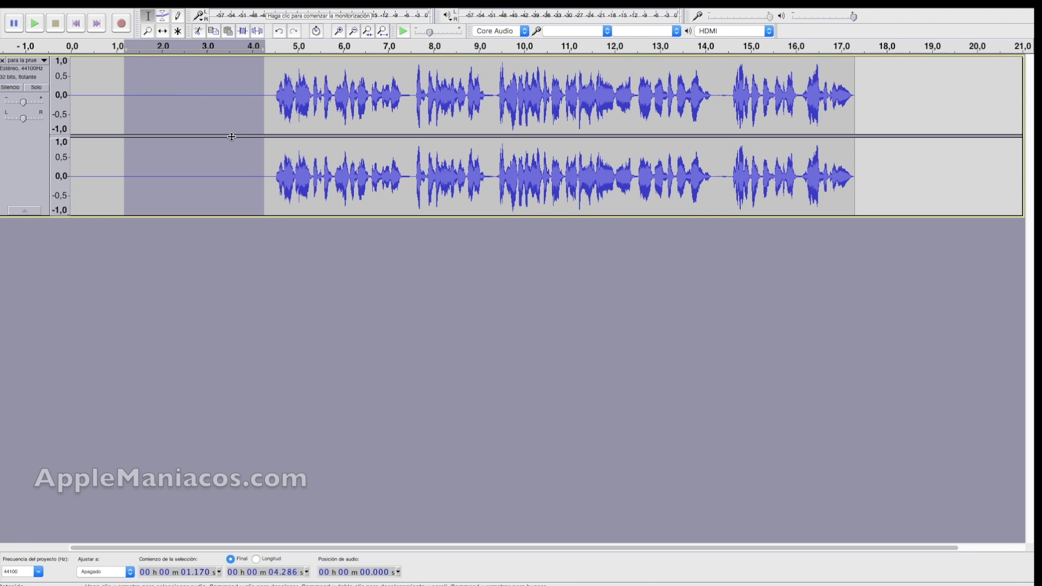
# Apply Noise Reduction to the entire track using the captured profile, with 22 dB reduction, sensitivity 6,00 and 3 smoothing bands.
pyautogui.click(90, 118)
pyautogui.doubleClick(140, 120)
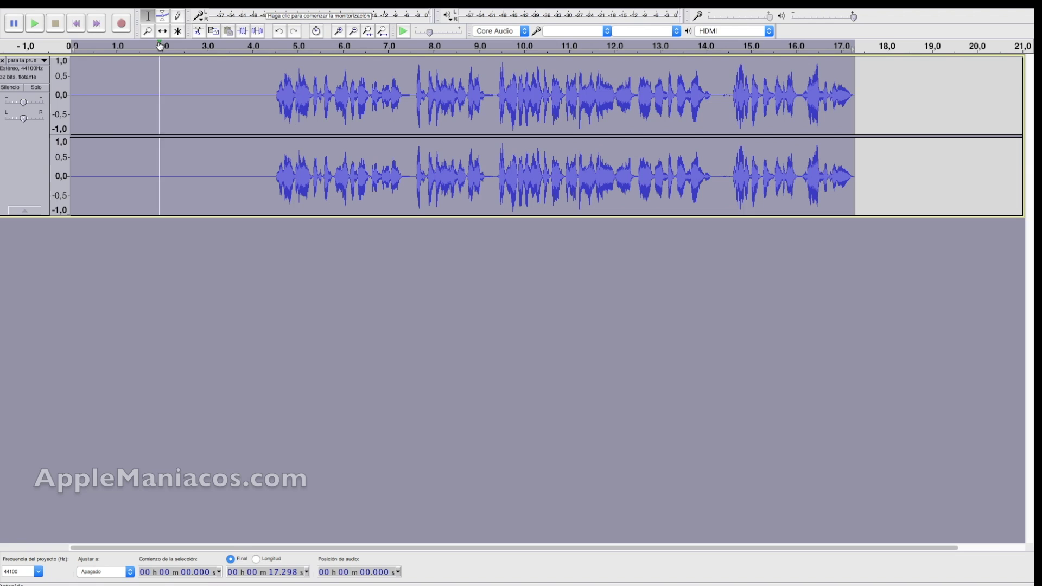
pyautogui.click(272, 14)
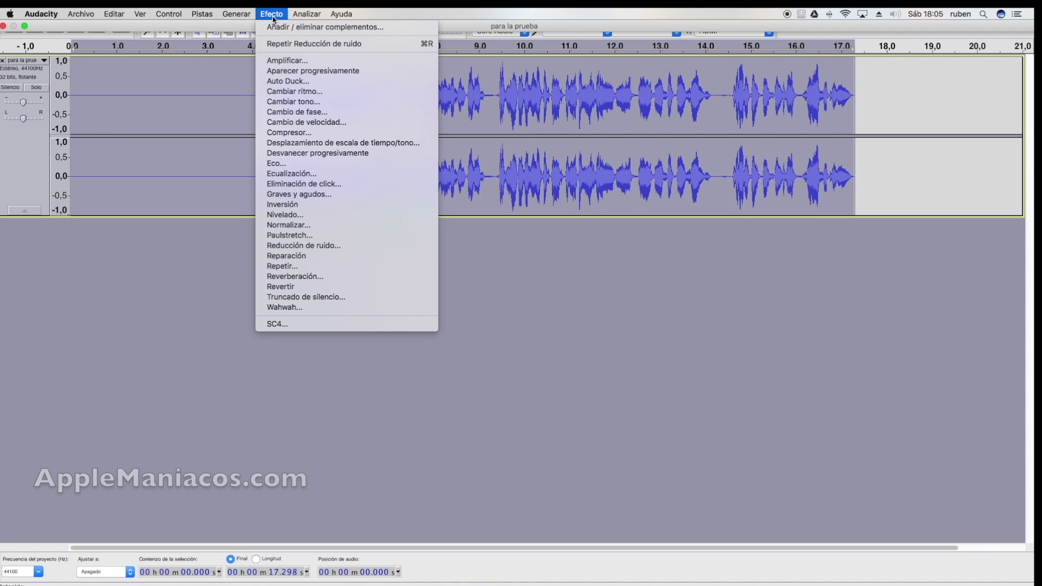
pyautogui.click(328, 245)
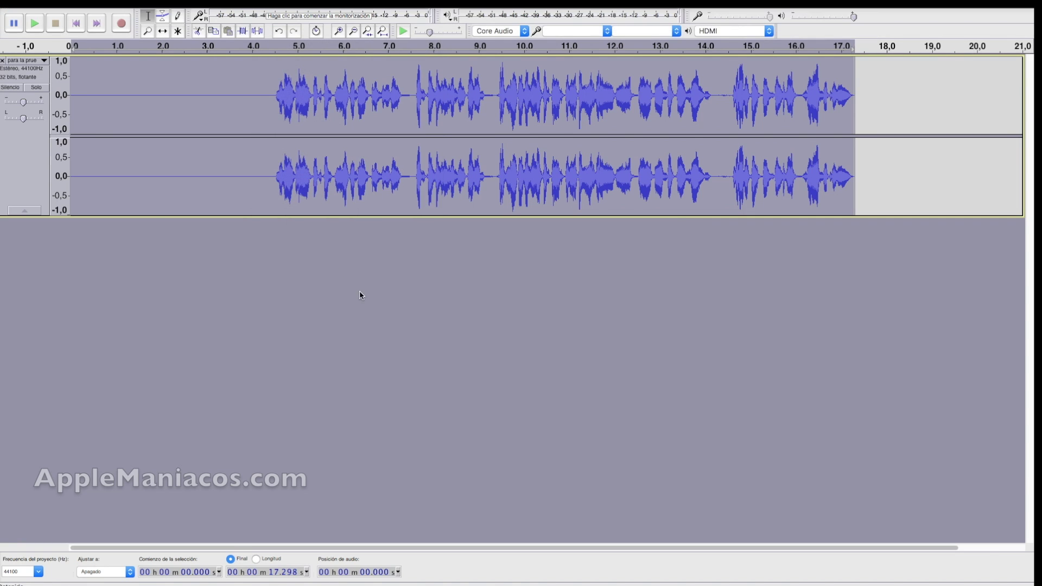
pyautogui.click(642, 402)
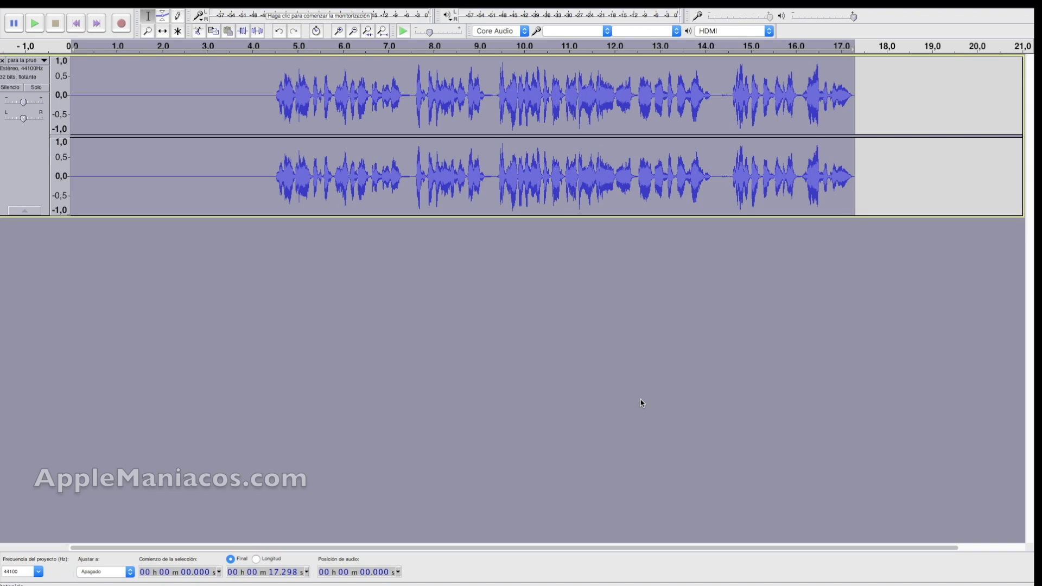
# Delete the silent first 4.5 s of the track, plus the short pause from about 9.86 s to 10.09 s.
pyautogui.click(174, 158)
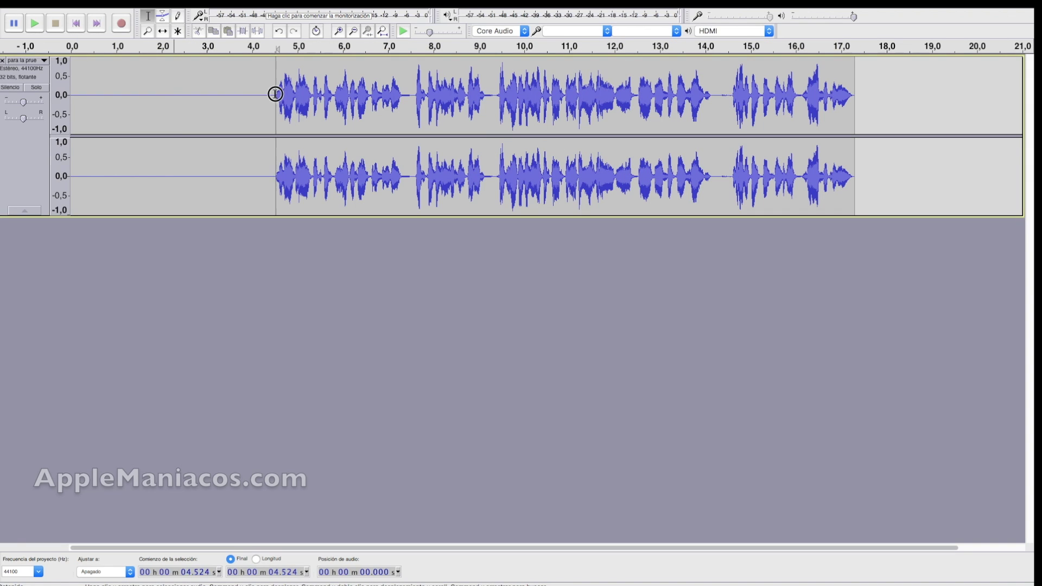
pyautogui.moveTo(275, 93); pyautogui.dragTo(60, 90)
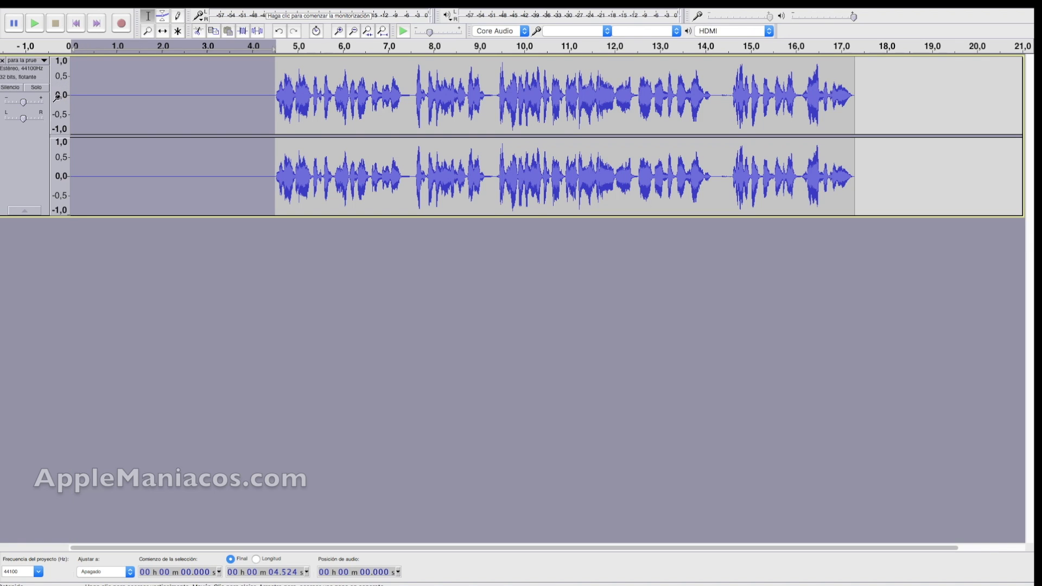
pyautogui.press('Delete')
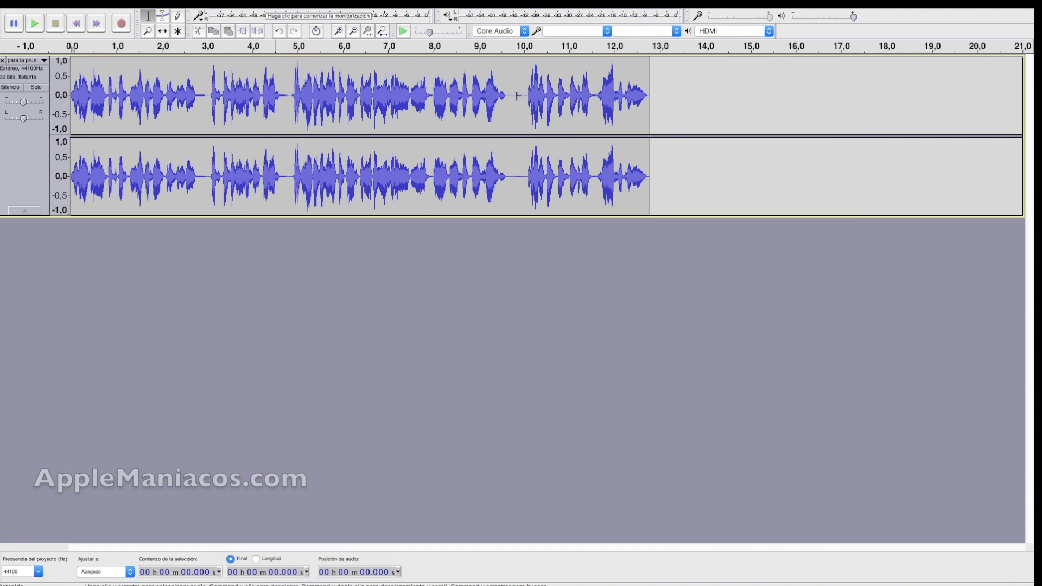
pyautogui.moveTo(518, 97); pyautogui.dragTo(528, 96)
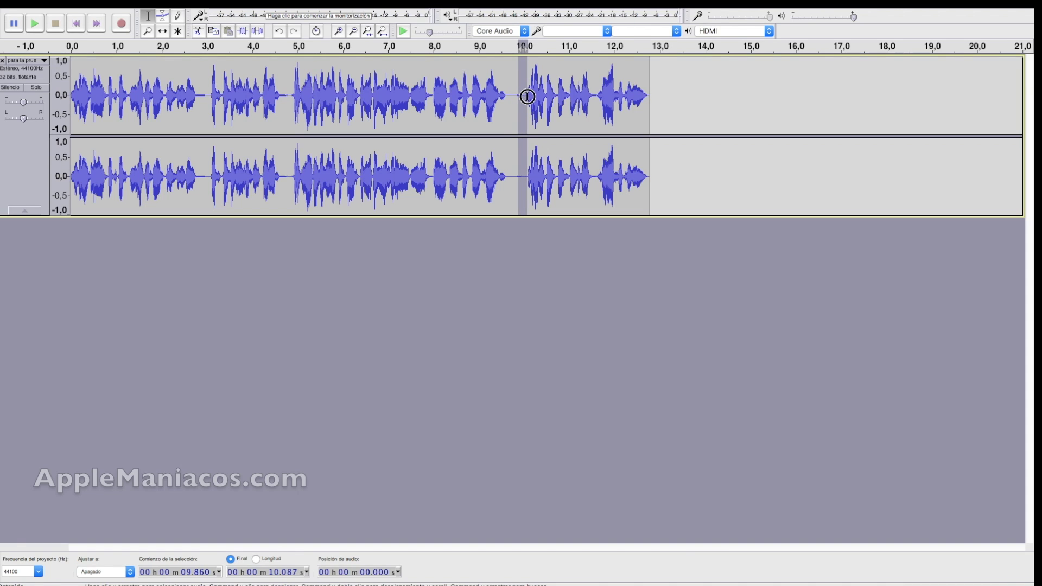
pyautogui.press('Delete')
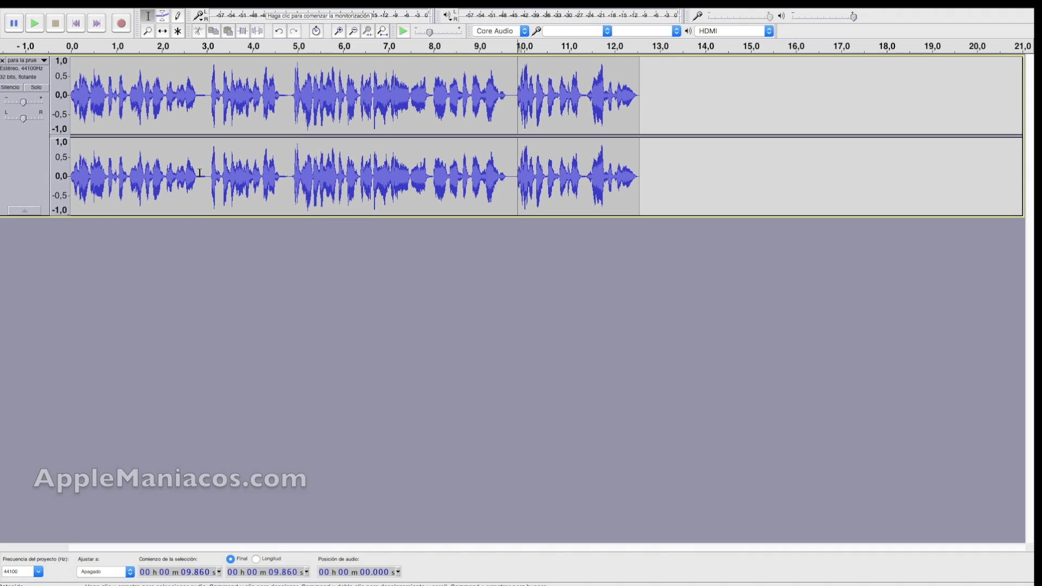
# Open the audio export settings for the edited recording and look through the available file types.
pyautogui.moveTo(120, 12)
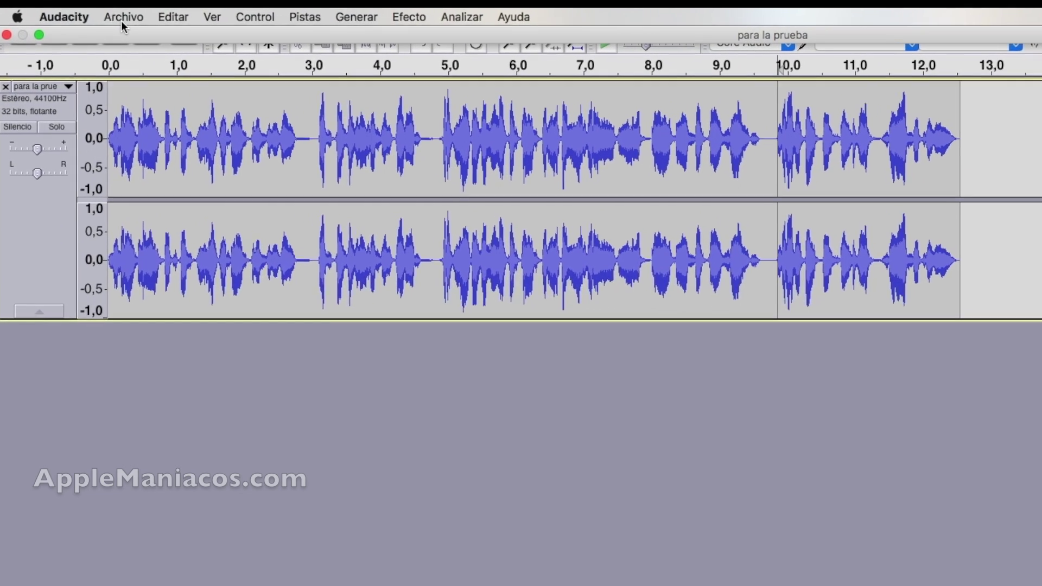
pyautogui.click(102, 15)
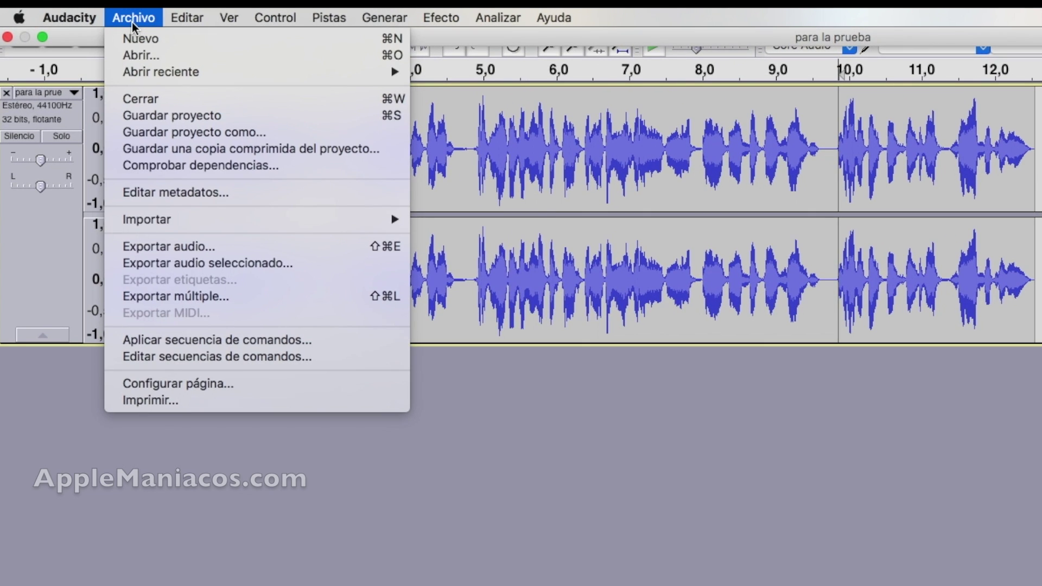
pyautogui.click(226, 248)
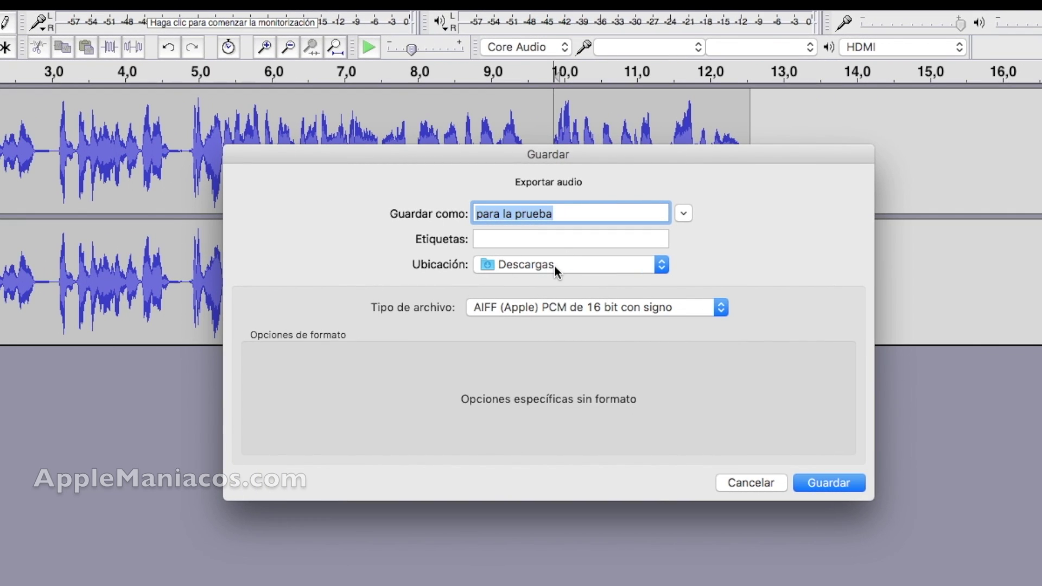
pyautogui.click(555, 266)
pyautogui.click(555, 266)
pyautogui.click(619, 307)
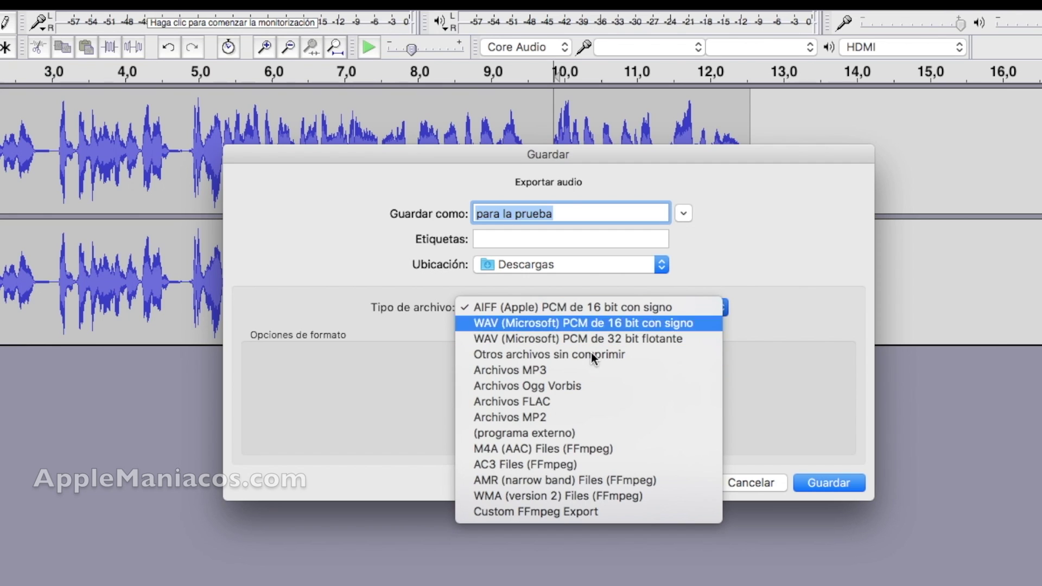
pyautogui.click(772, 262)
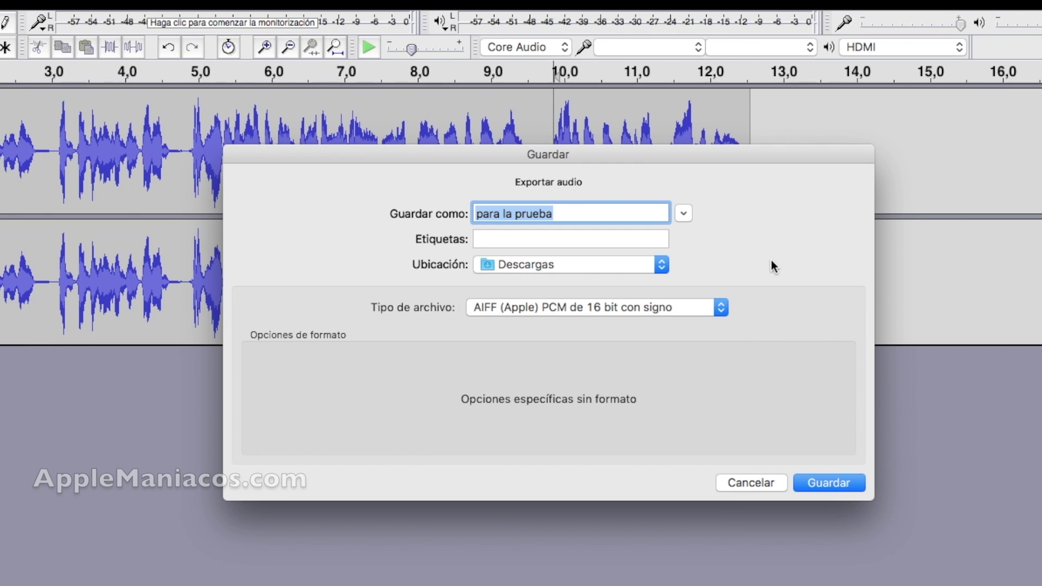